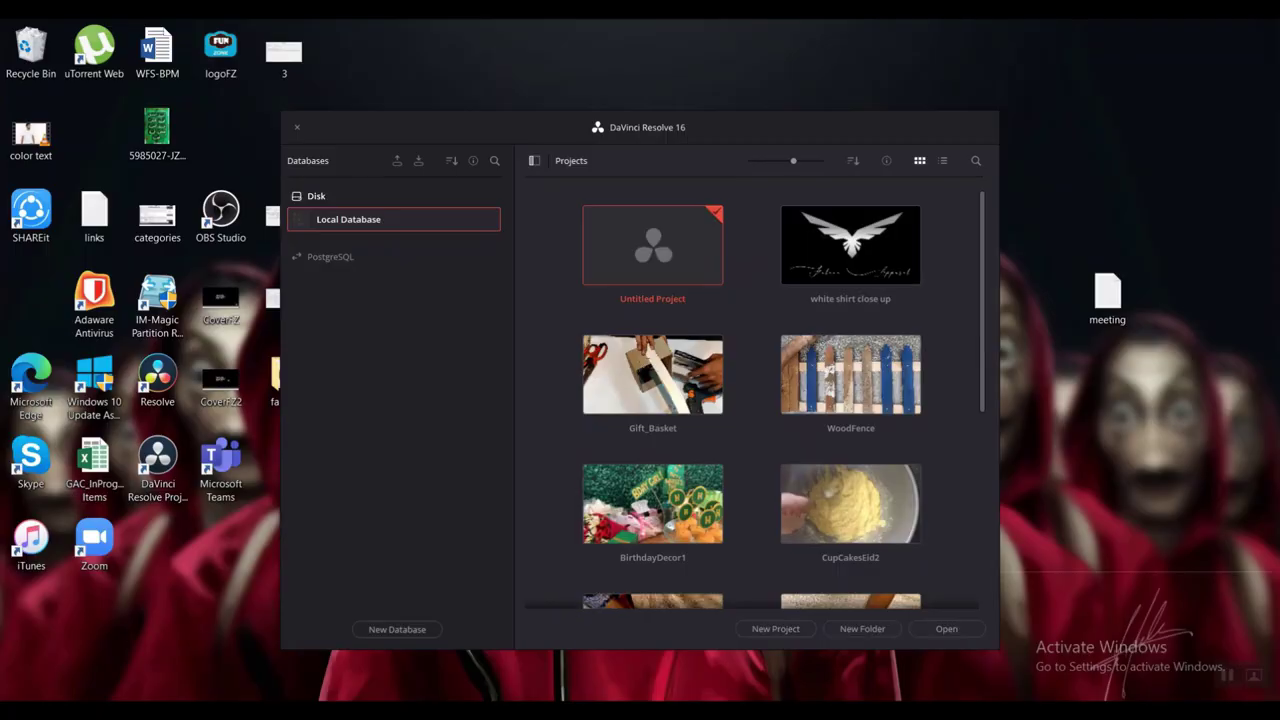
Open Untitled Project, import 'fashion teaser' keeping the frame rate, and generate optimized media
{"action": "double_click", "coordinate": [676, 268]}
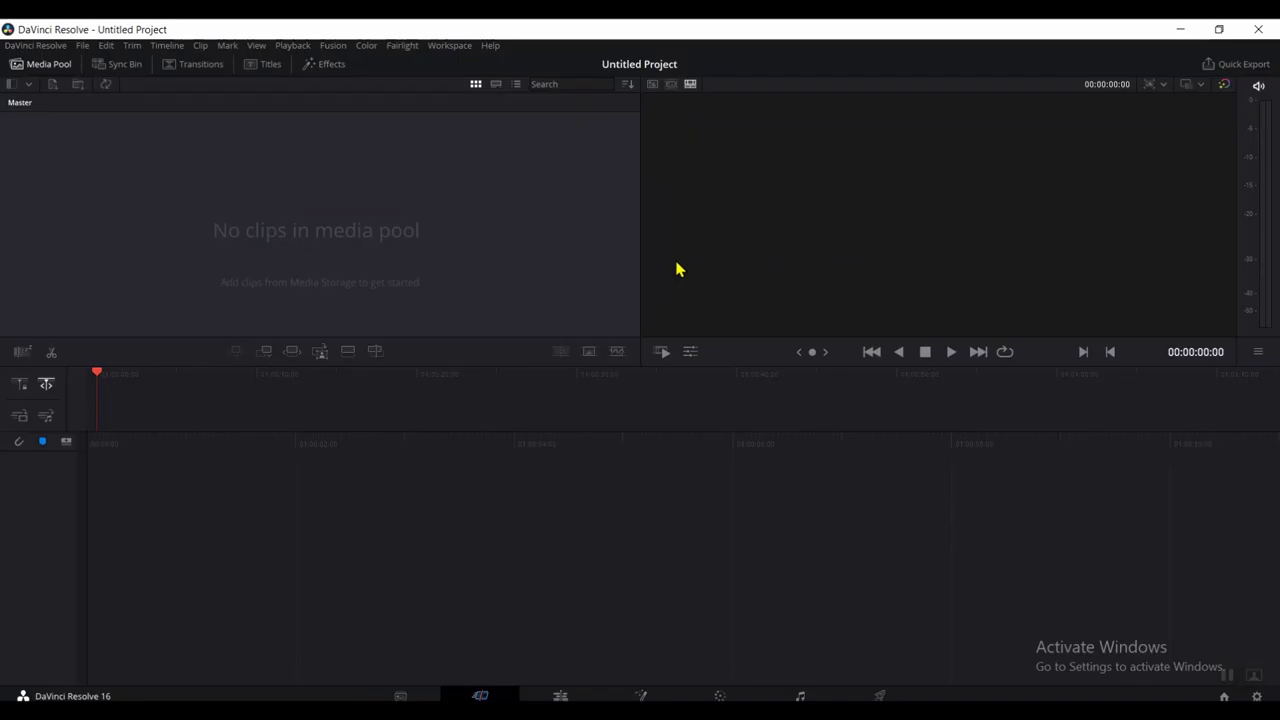
{"action": "key", "text": "ctrl+i"}
{"action": "left_click", "coordinate": [1124, 284]}
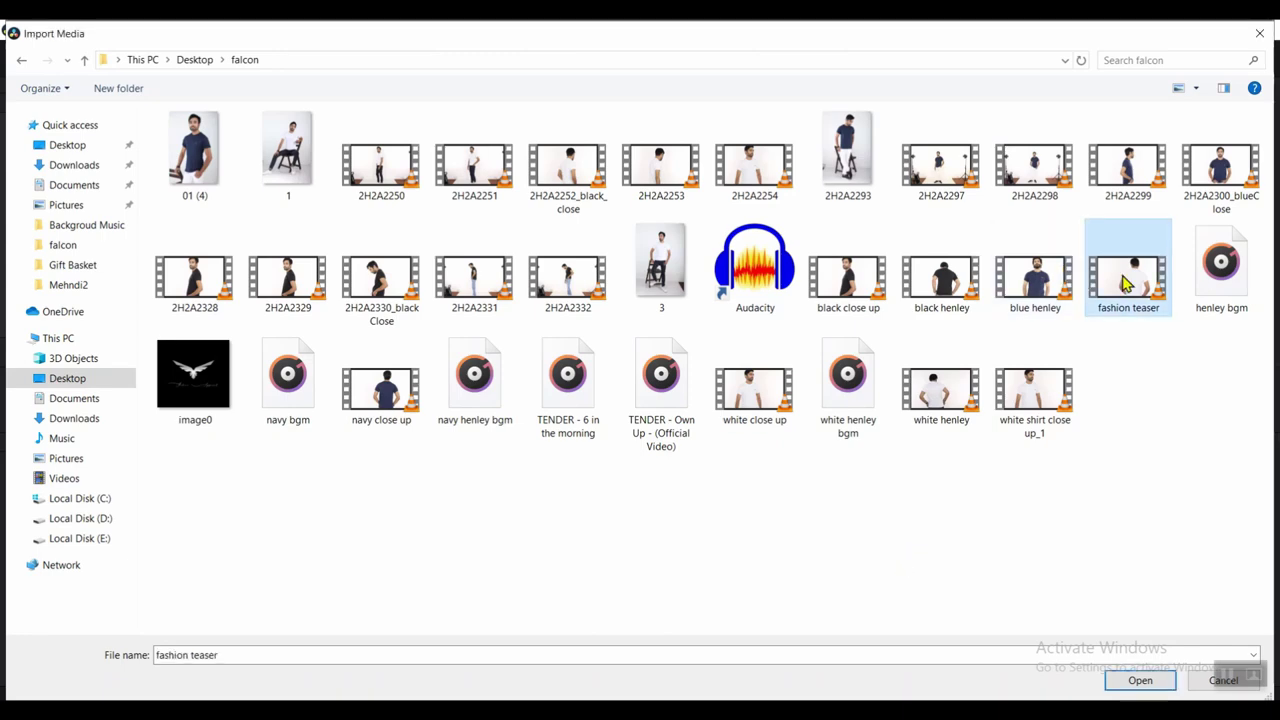
{"action": "double_click", "coordinate": [1124, 284]}
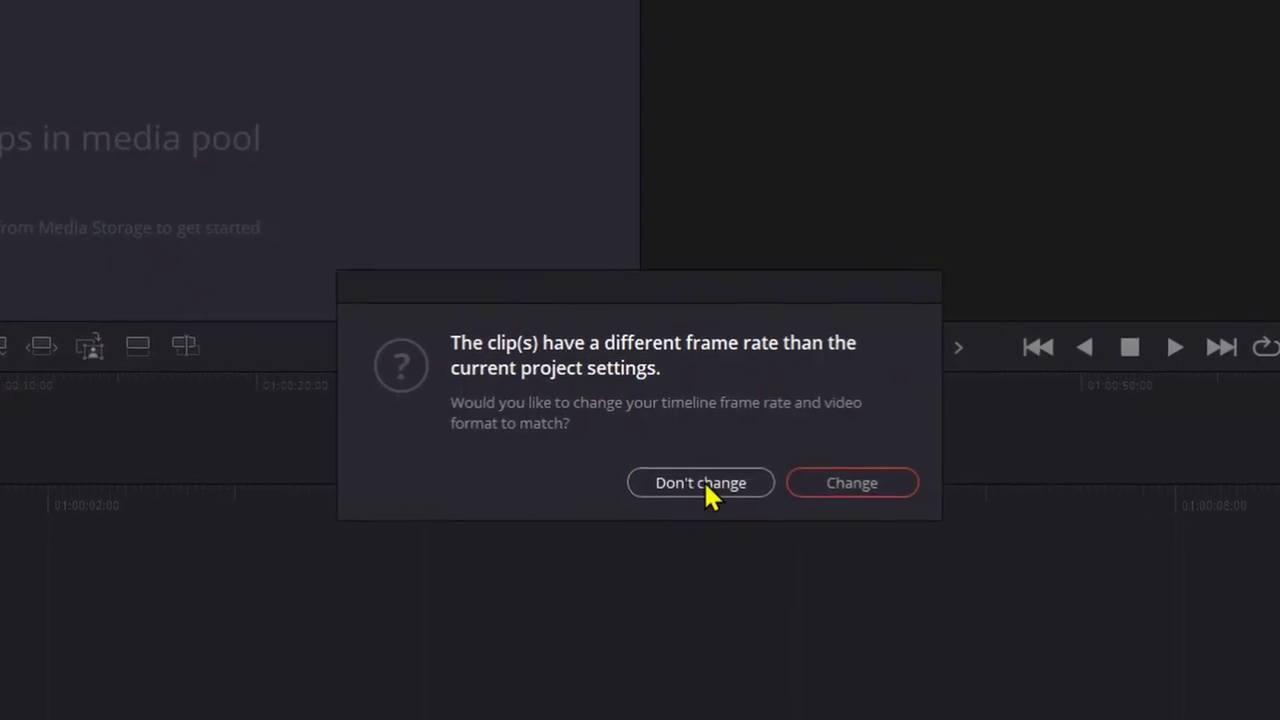
{"action": "left_click", "coordinate": [745, 505]}
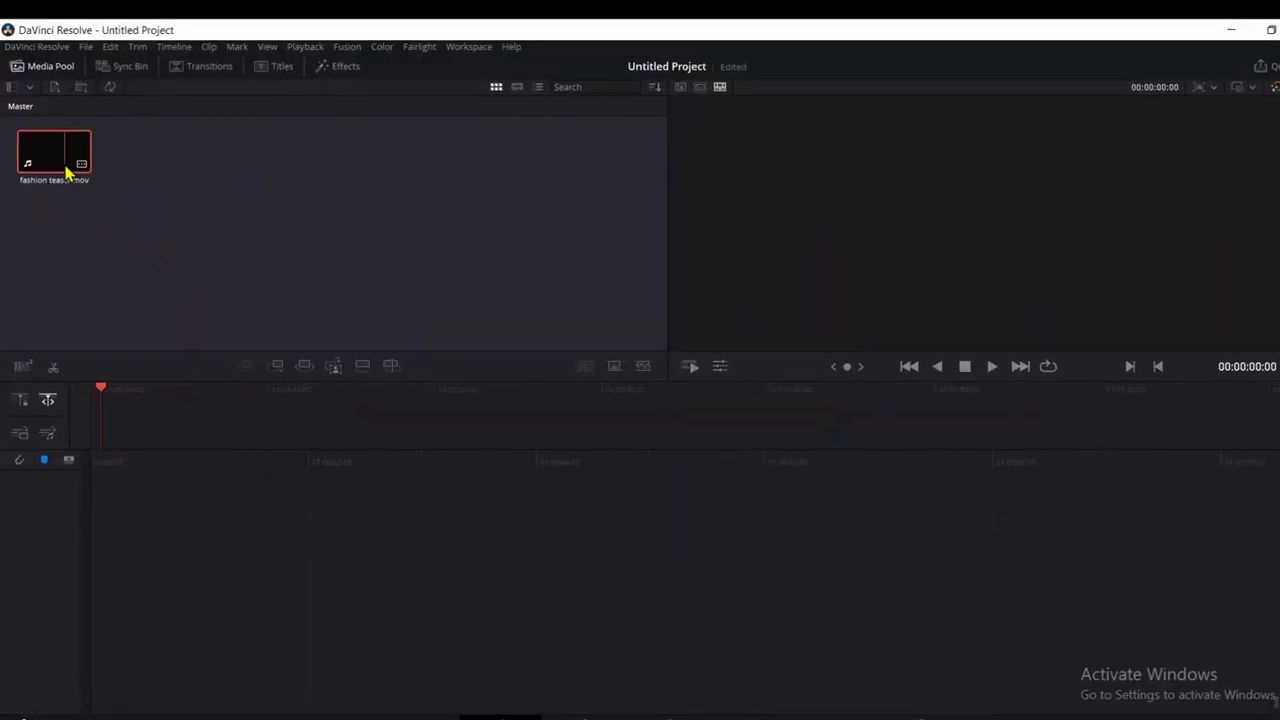
{"action": "right_click", "coordinate": [70, 178]}
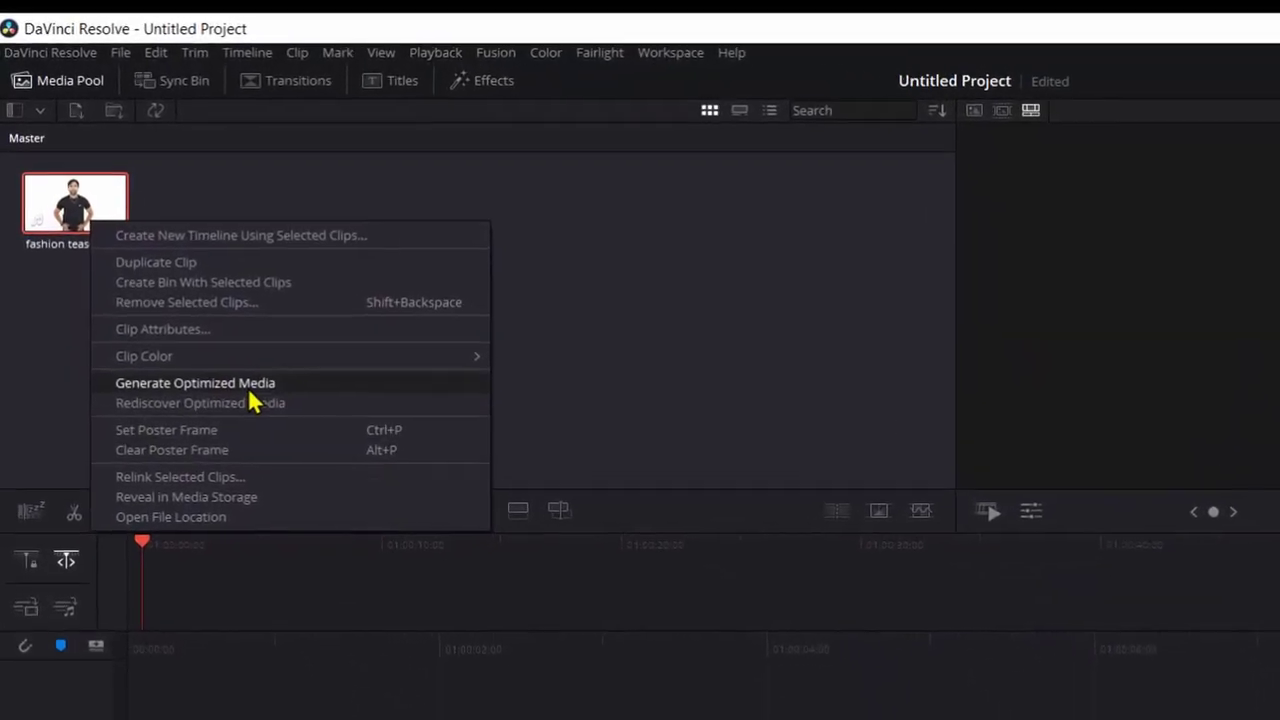
{"action": "left_click", "coordinate": [203, 324]}
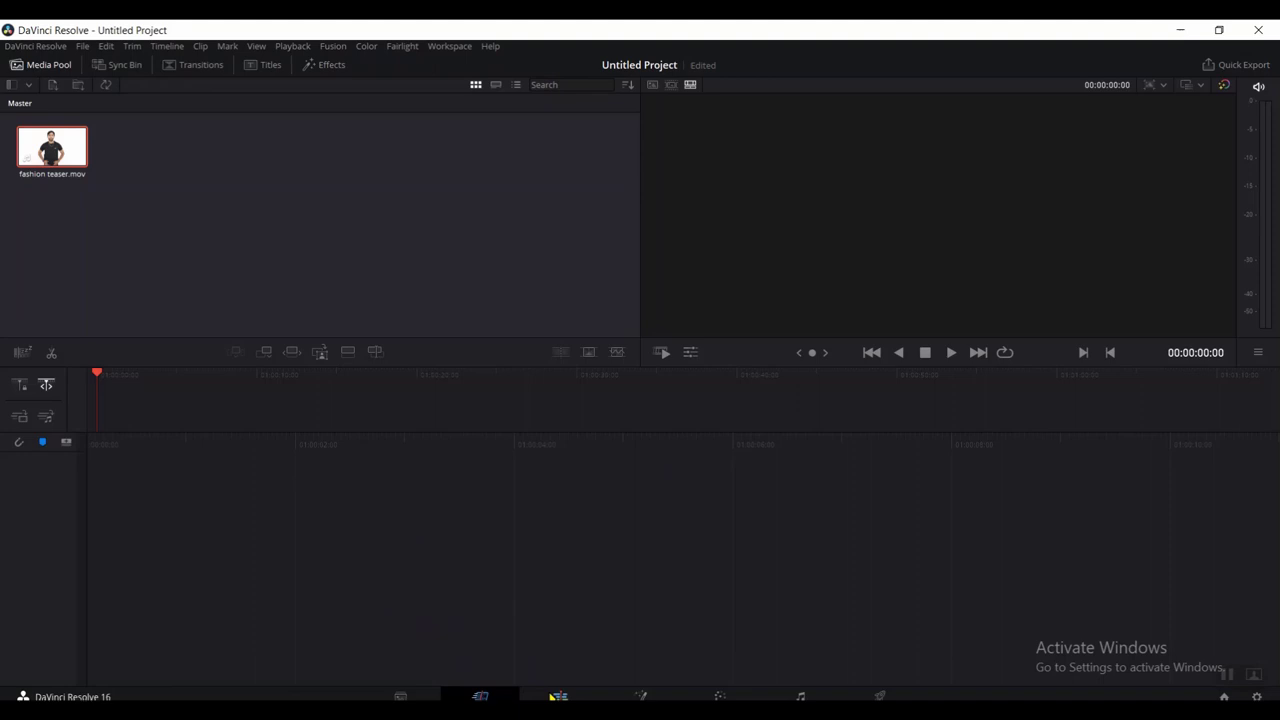
On the Edit page, put 'fashion teaser' on a new timeline and a Text title on Video 2
{"action": "left_click", "coordinate": [558, 695]}
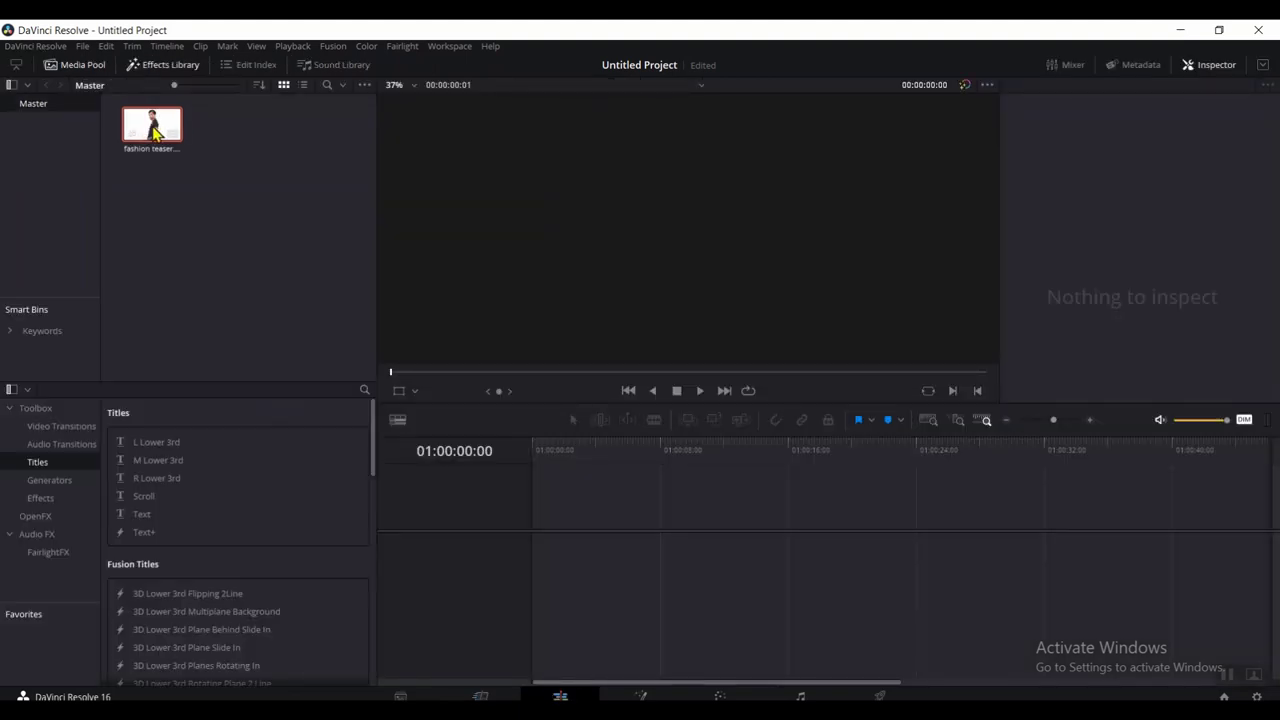
{"action": "left_click_drag", "start_coordinate": [390, 432], "coordinate": [537, 548]}
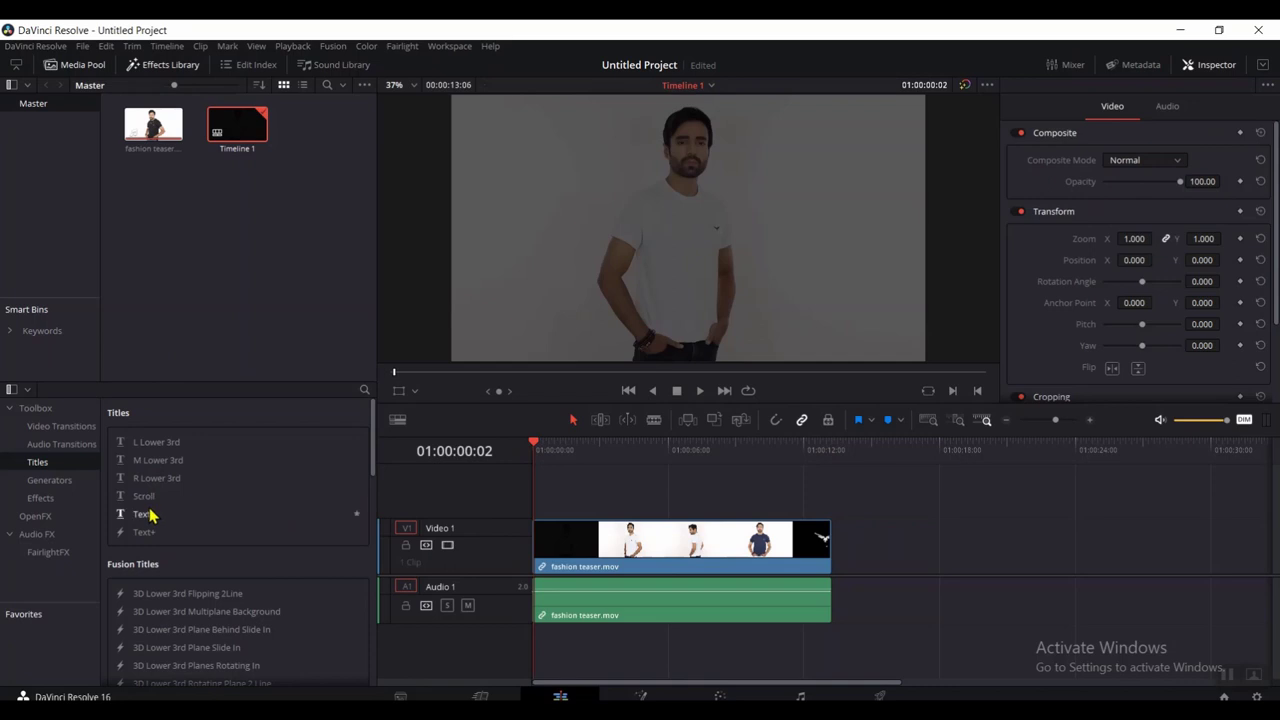
{"action": "left_click", "coordinate": [150, 514]}
{"action": "left_click_drag", "start_coordinate": [514, 522], "coordinate": [545, 510]}
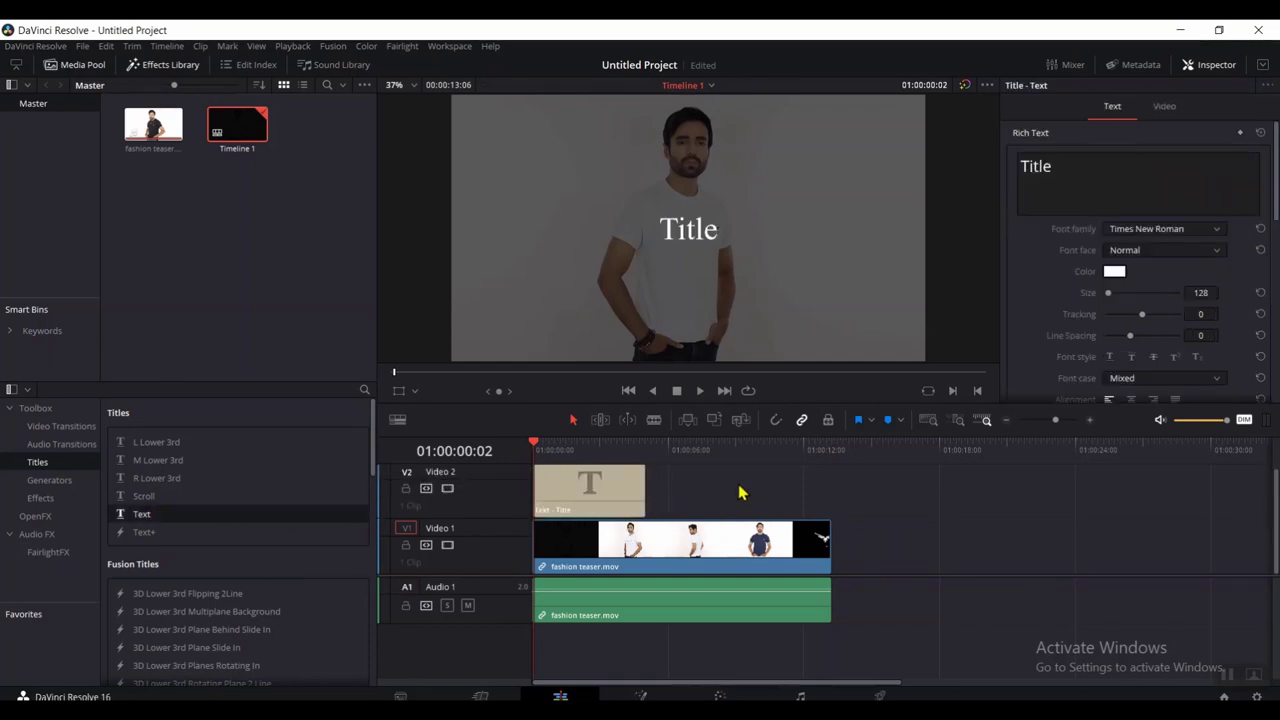
{"action": "left_click_drag", "start_coordinate": [629, 449], "coordinate": [620, 448]}
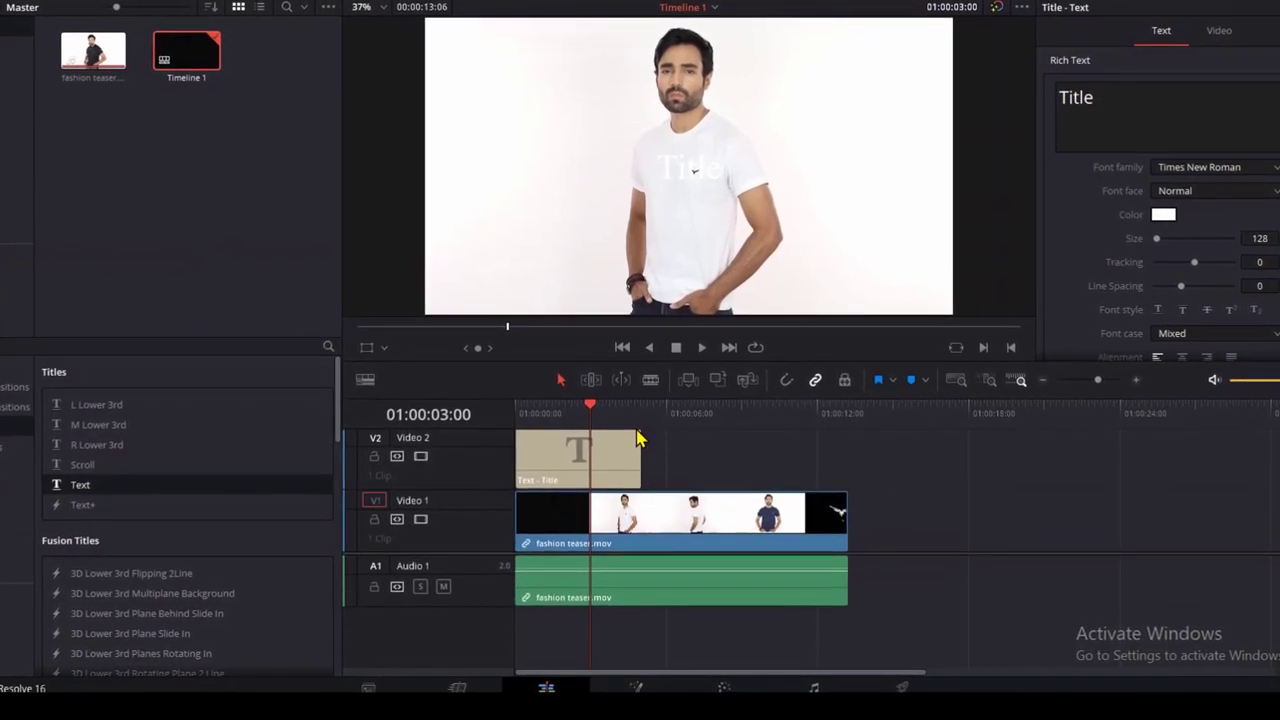
Split all clips at 01:00:03:00, remove the extra title piece, and stack the opening clip over the title
{"action": "key", "text": "ctrl+b"}
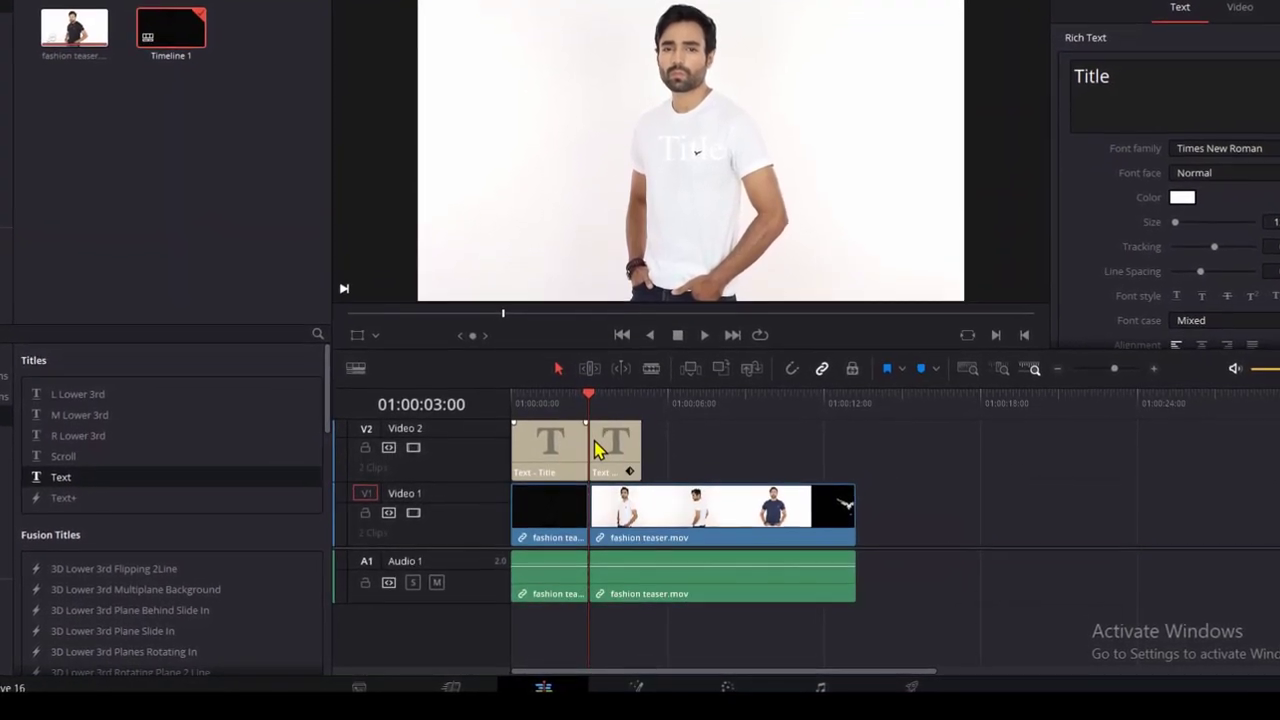
{"action": "left_click", "coordinate": [630, 445]}
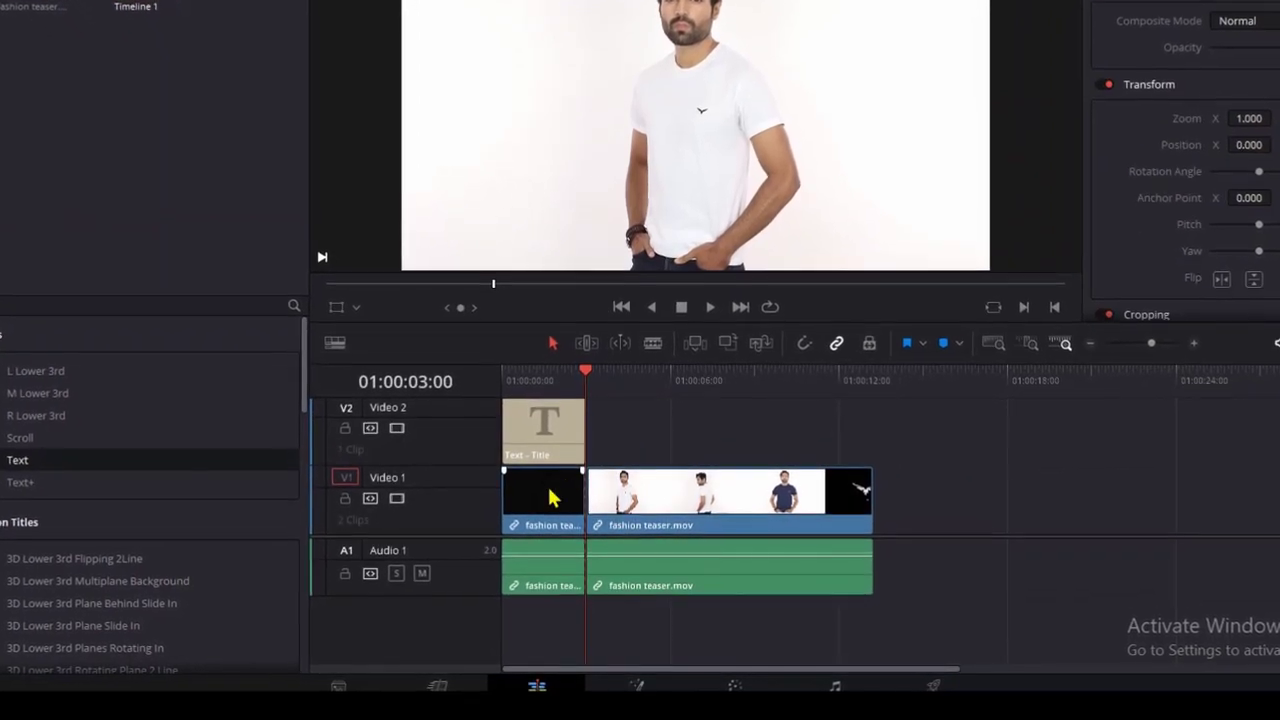
{"action": "left_click_drag", "start_coordinate": [522, 492], "coordinate": [664, 433]}
{"action": "left_click_drag", "start_coordinate": [537, 420], "coordinate": [525, 460]}
{"action": "left_click_drag", "start_coordinate": [643, 391], "coordinate": [505, 385]}
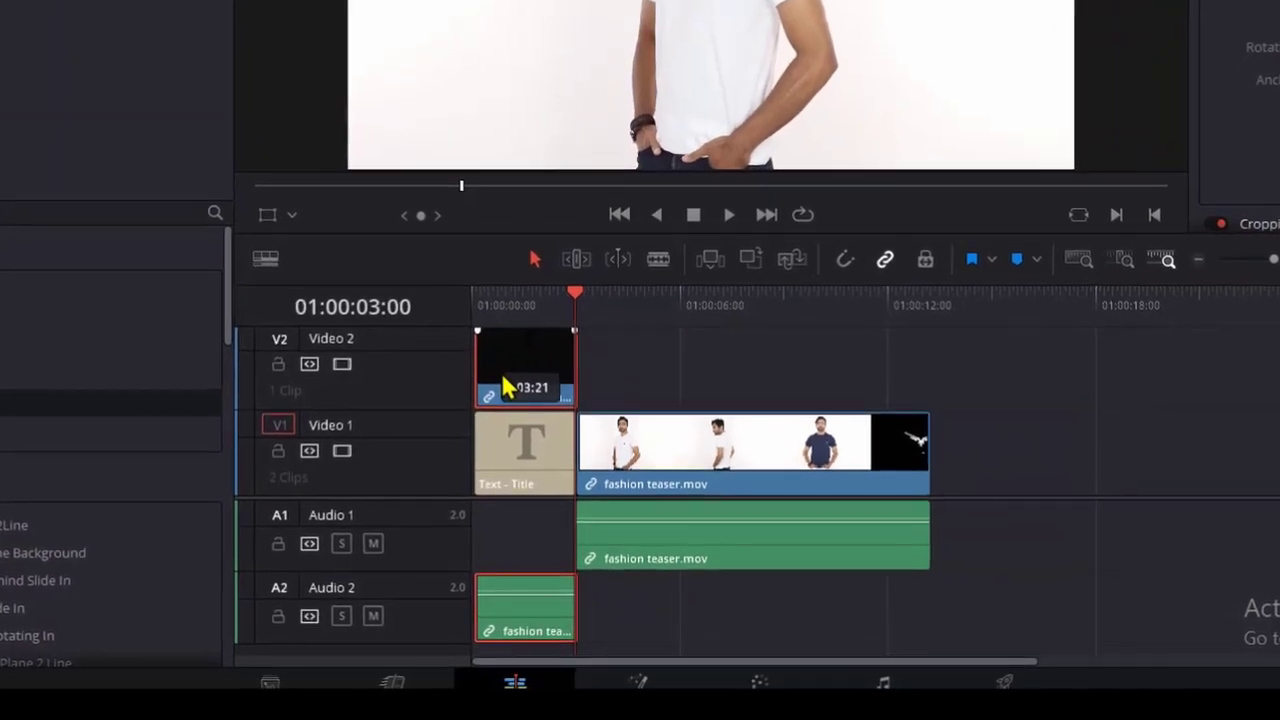
Replace the title text 'Title' with 'Falcon' and set its font face to Bold
{"action": "left_click", "coordinate": [540, 439]}
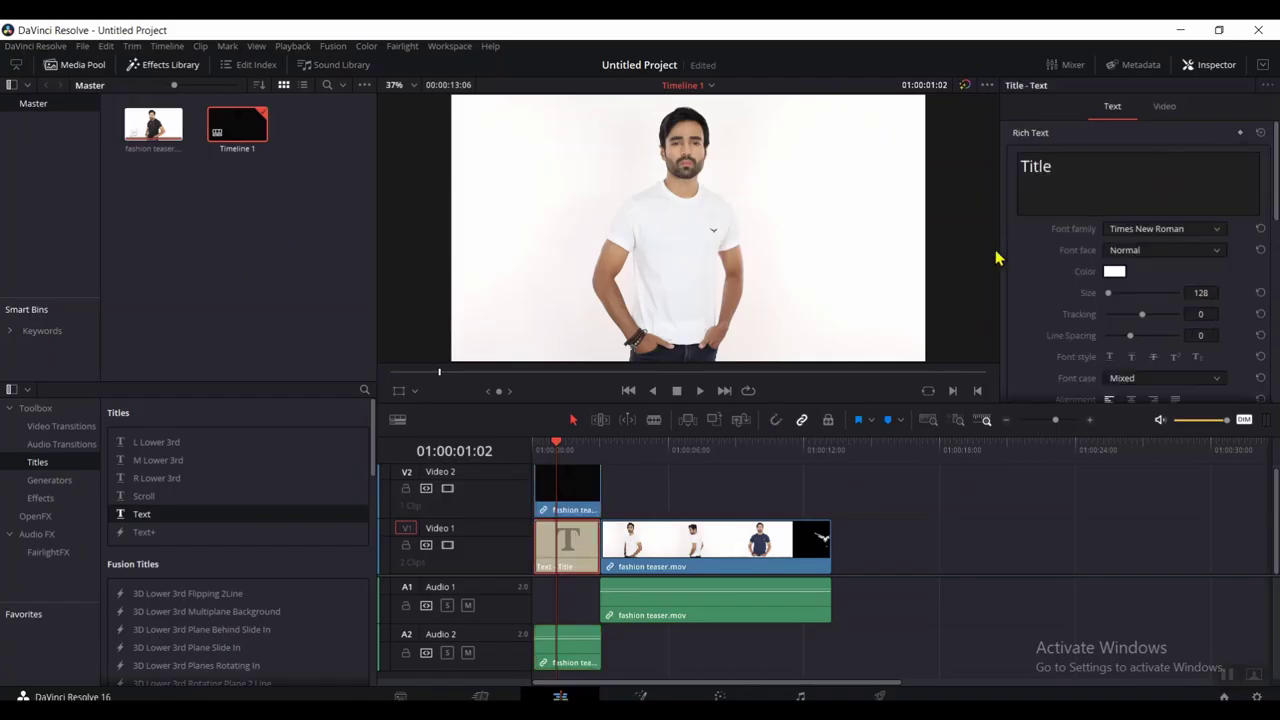
{"action": "double_click", "coordinate": [1086, 189]}
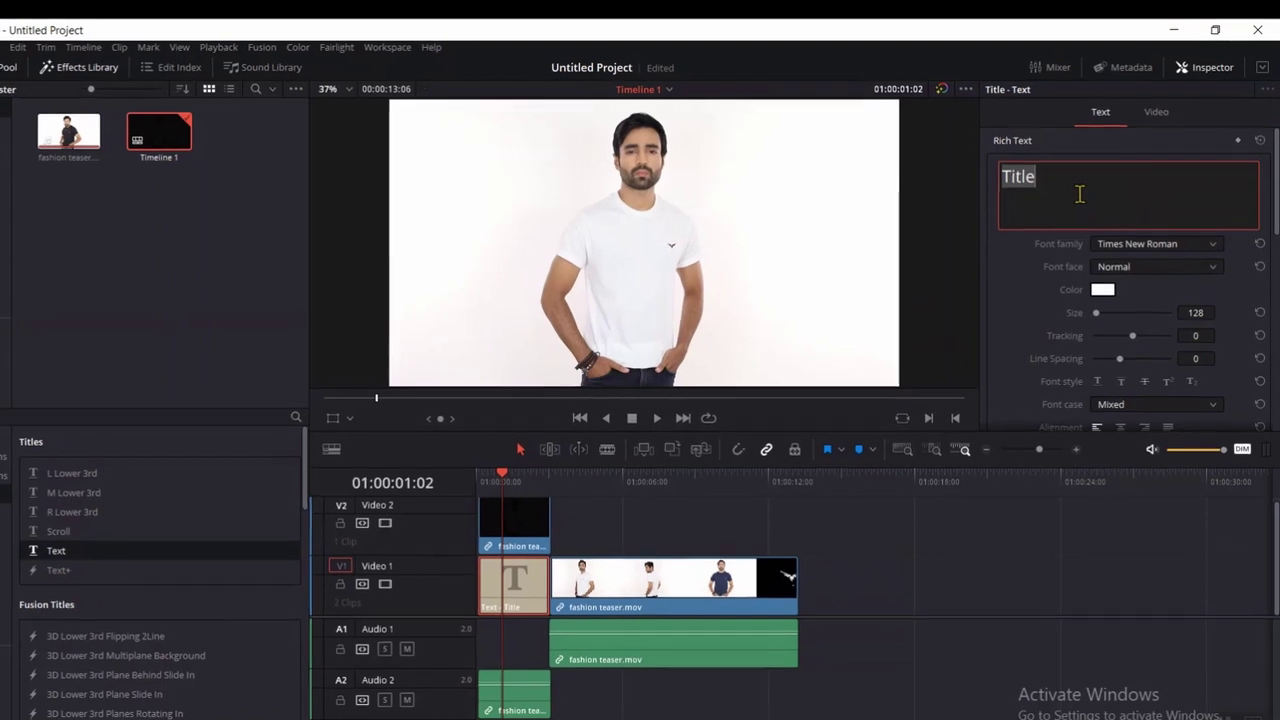
{"action": "type", "text": "Falcom"}
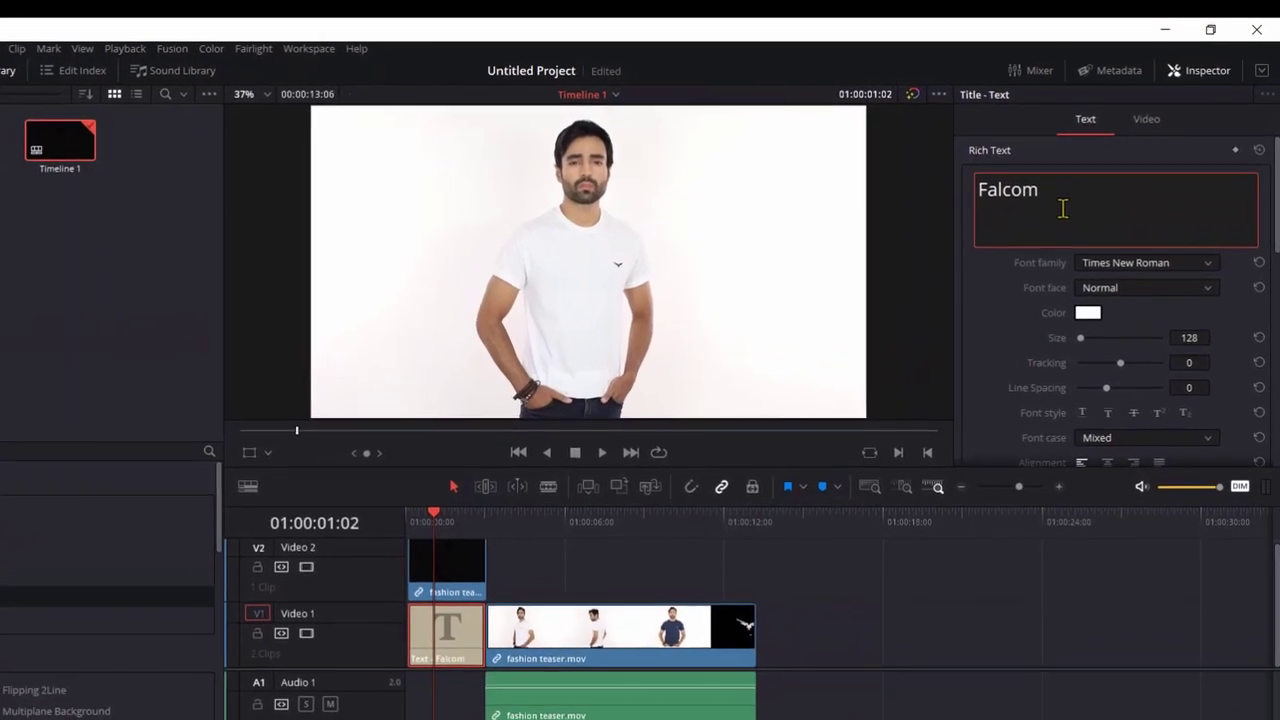
{"action": "key", "text": "BackSpace"}
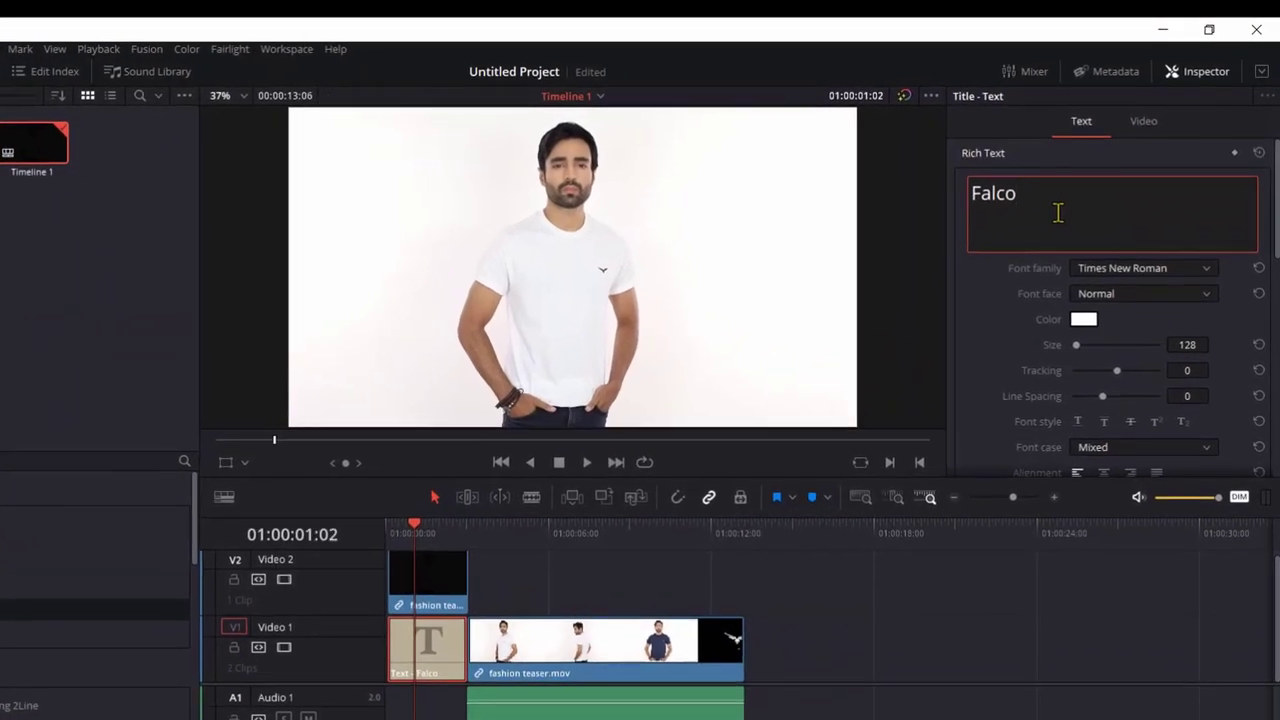
{"action": "type", "text": "n"}
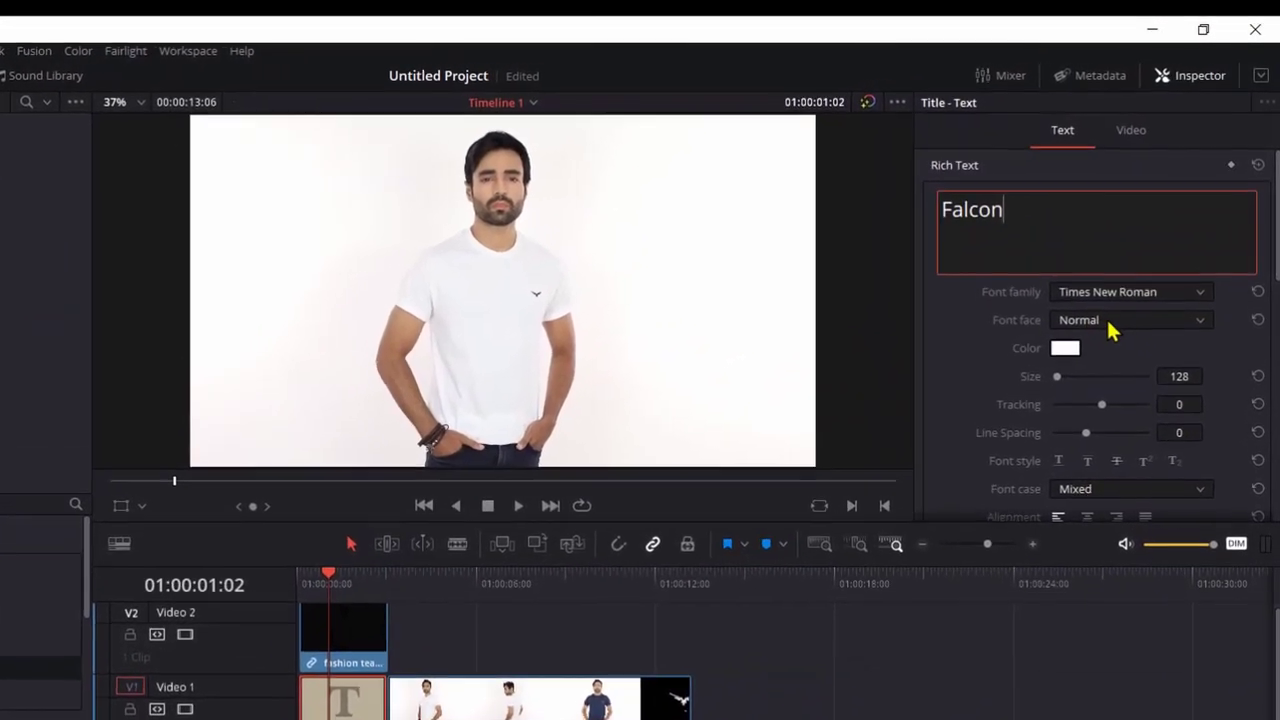
{"action": "left_click", "coordinate": [1130, 313]}
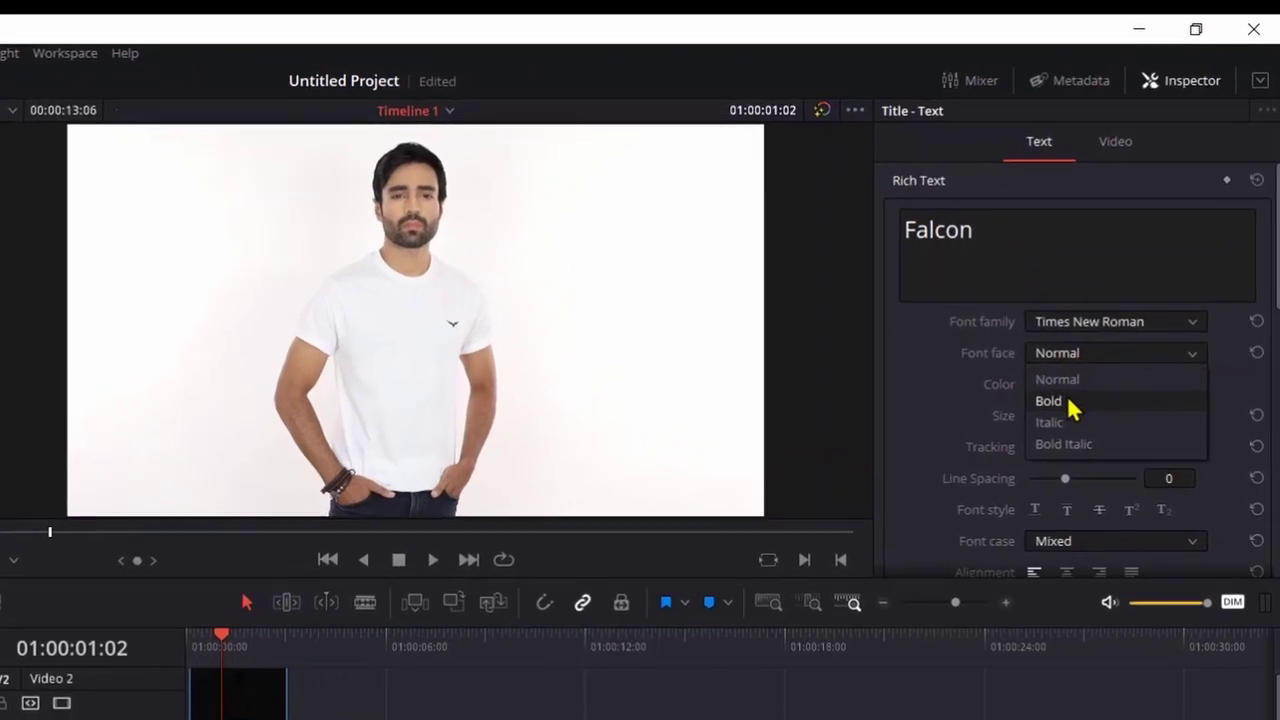
{"action": "left_click", "coordinate": [1060, 390]}
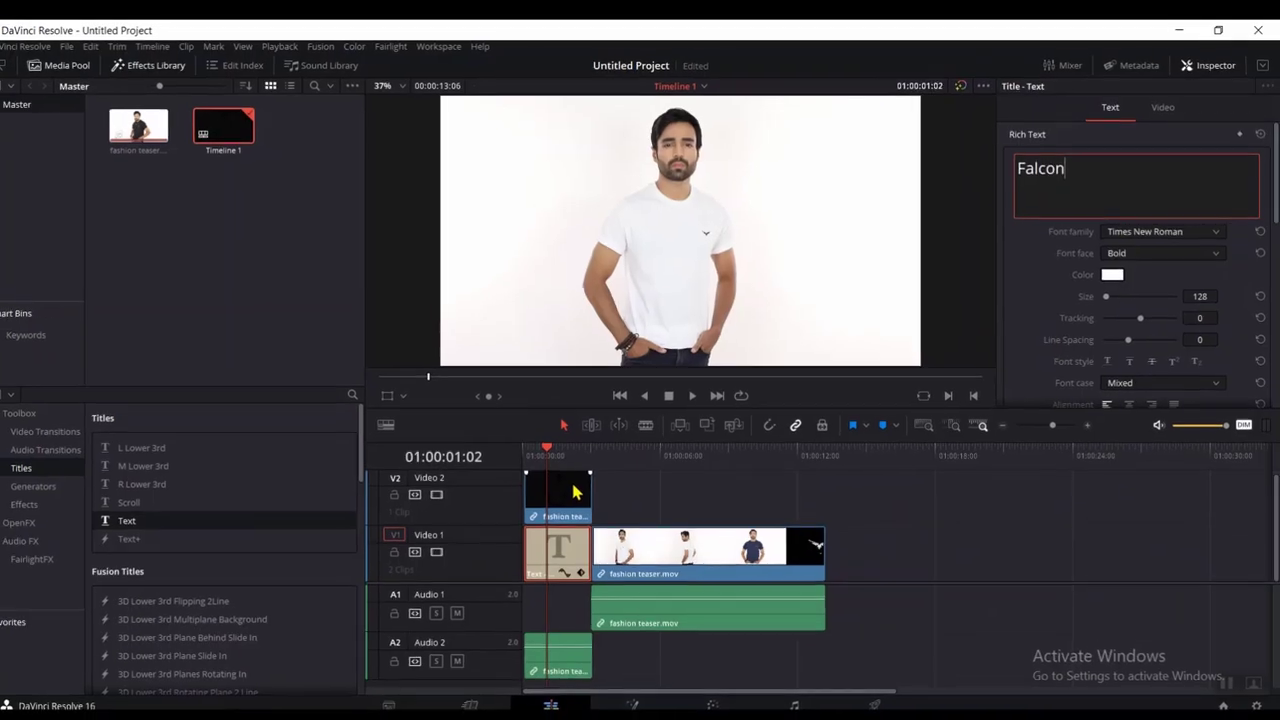
{"action": "left_click", "coordinate": [576, 492]}
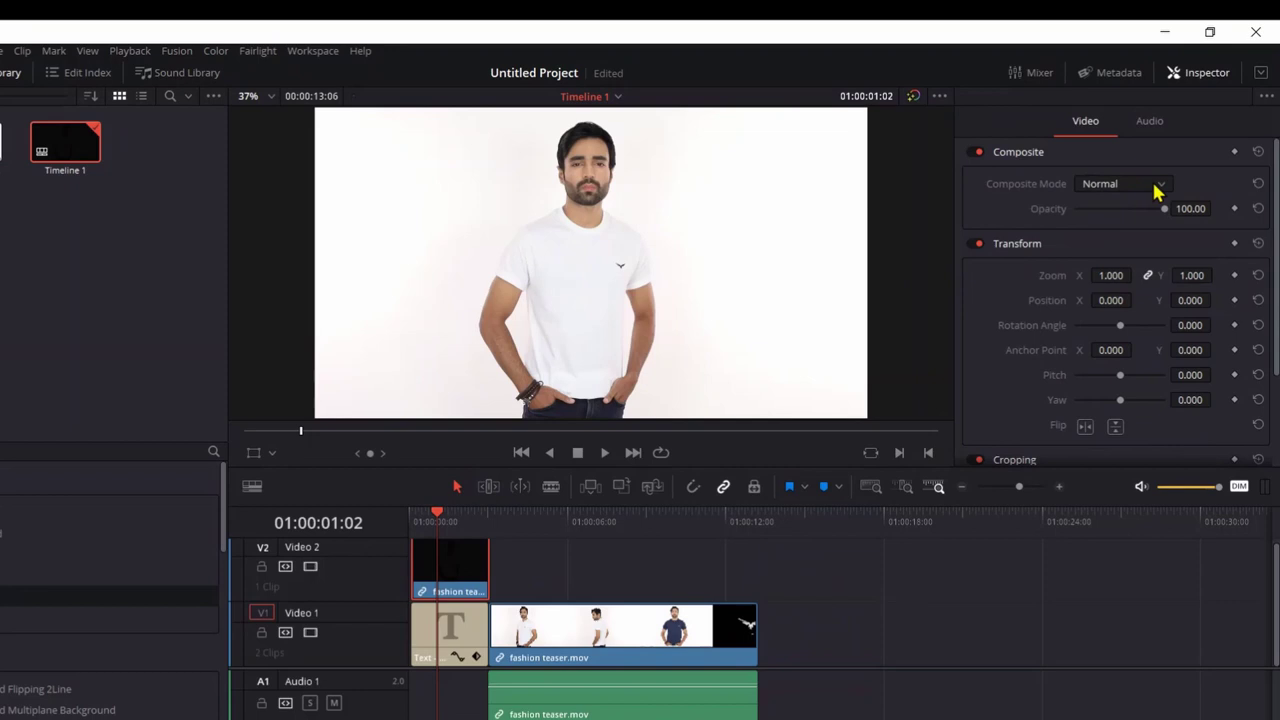
Set the composite mode of the opening clip piece on Video 2 to Multiply
{"action": "left_click", "coordinate": [1150, 180]}
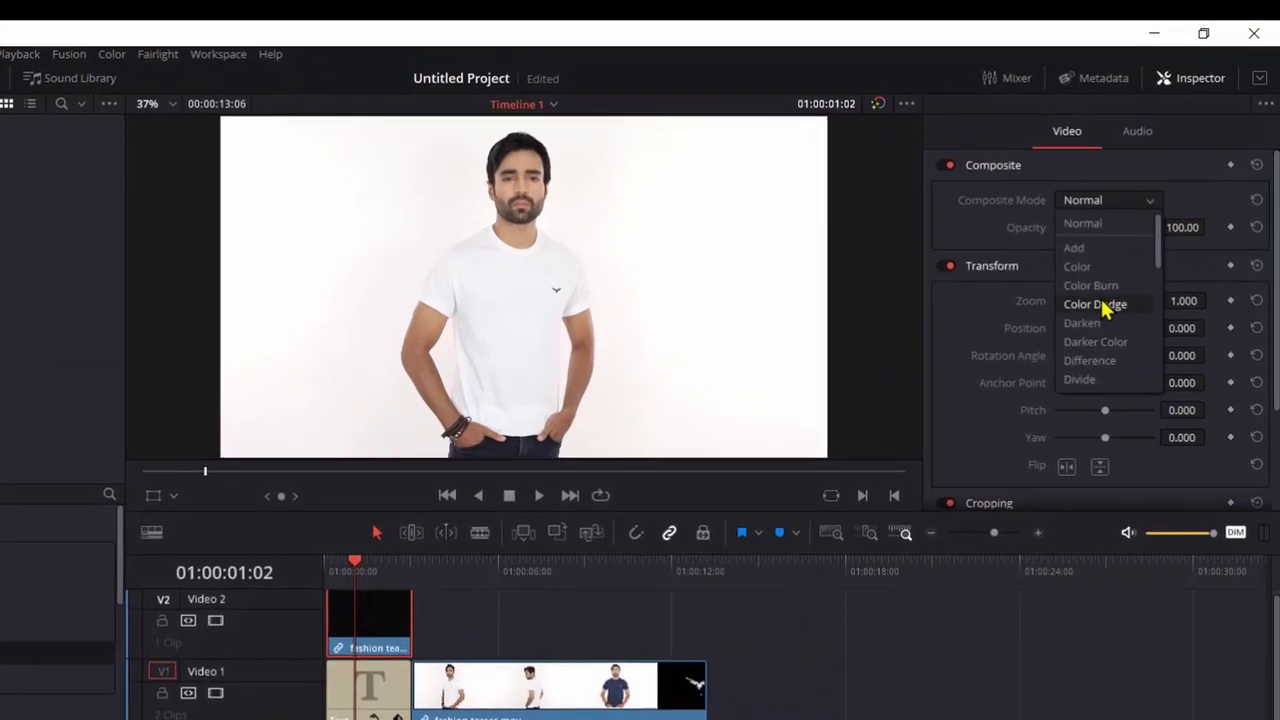
{"action": "scroll", "coordinate": [1105, 310], "scroll_direction": "down", "scroll_amount": 4}
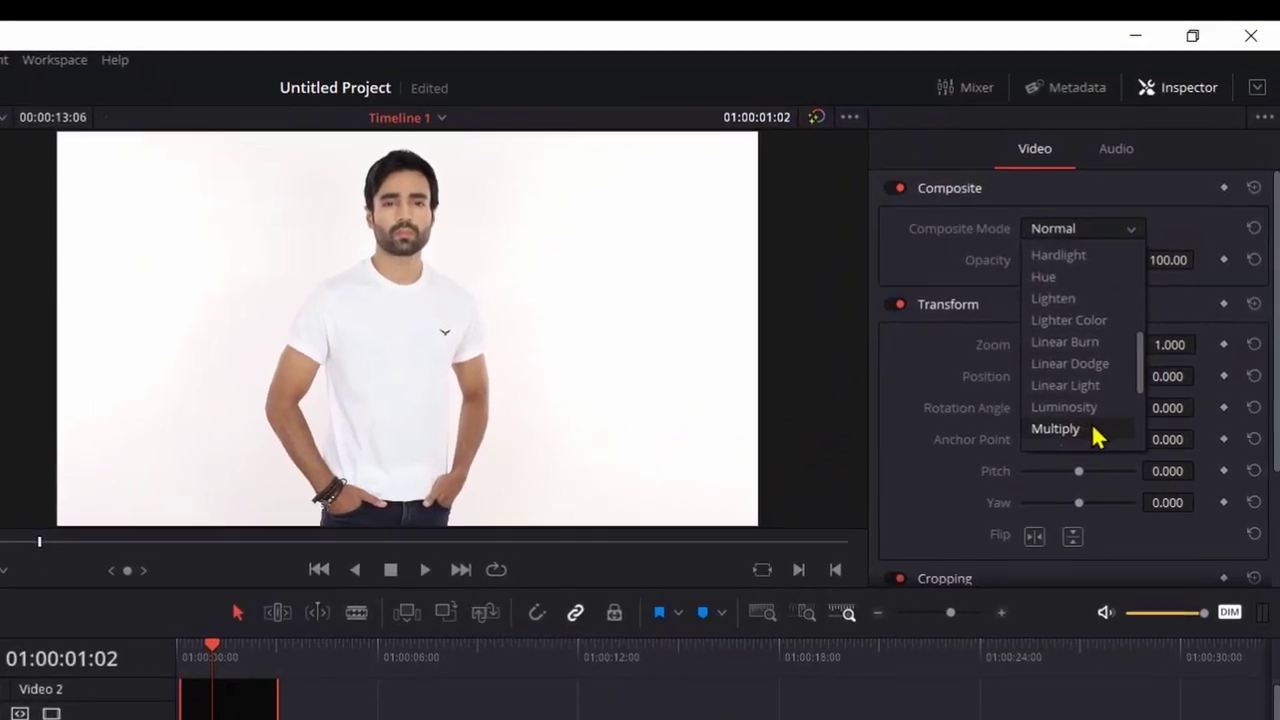
{"action": "left_click", "coordinate": [1094, 428]}
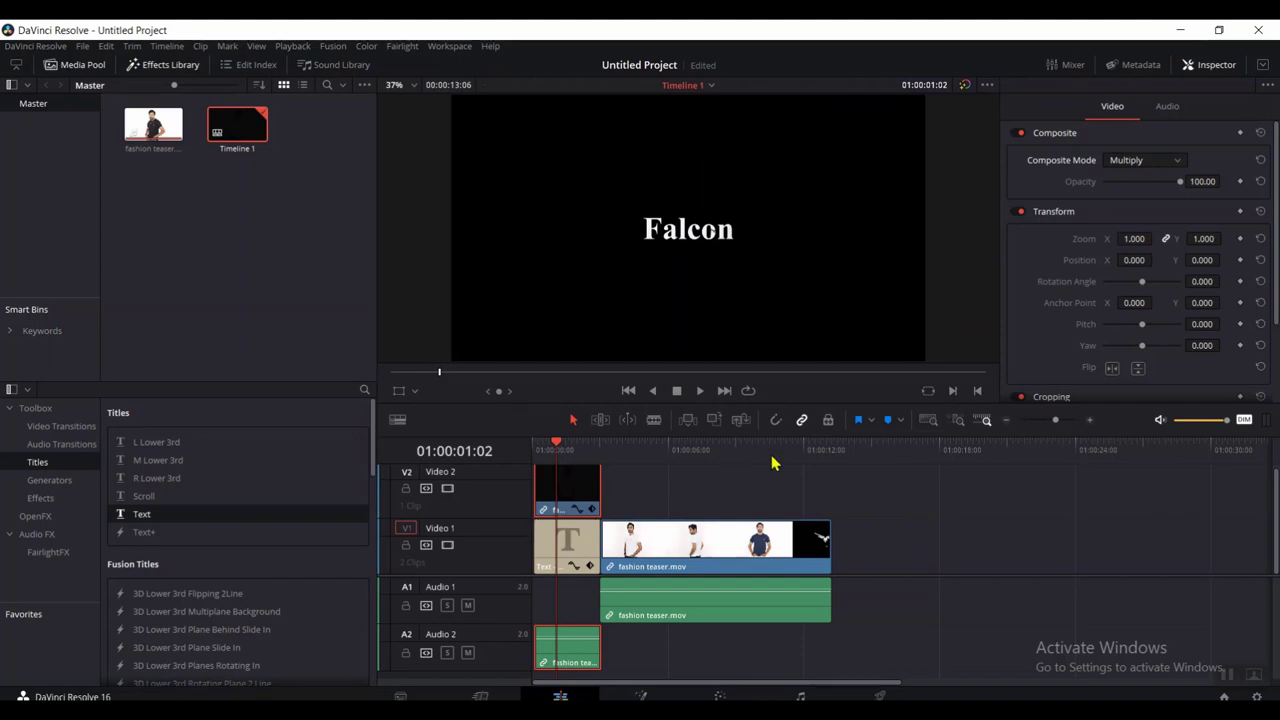
Enlarge the Falcon title text to size 654 and play it back to preview
{"action": "left_click", "coordinate": [580, 552]}
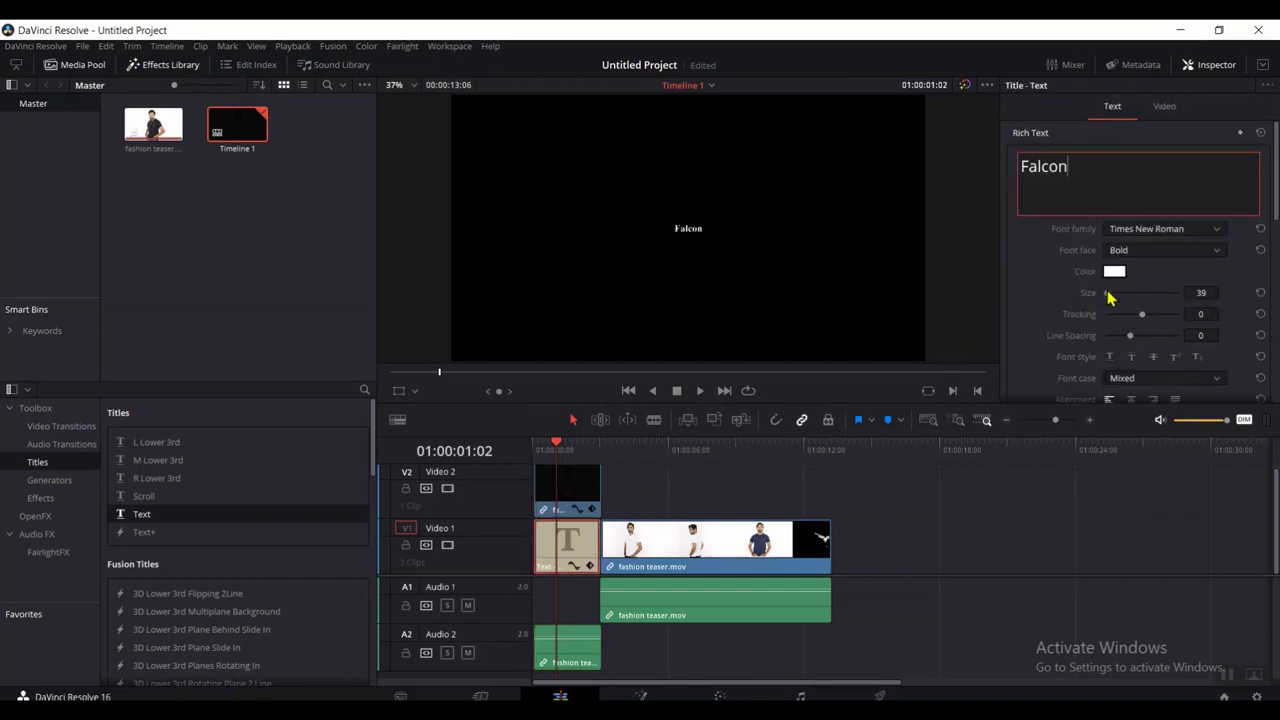
{"action": "left_click_drag", "start_coordinate": [1112, 296], "coordinate": [1117, 292]}
{"action": "left_click", "coordinate": [540, 446]}
{"action": "key", "text": "space"}
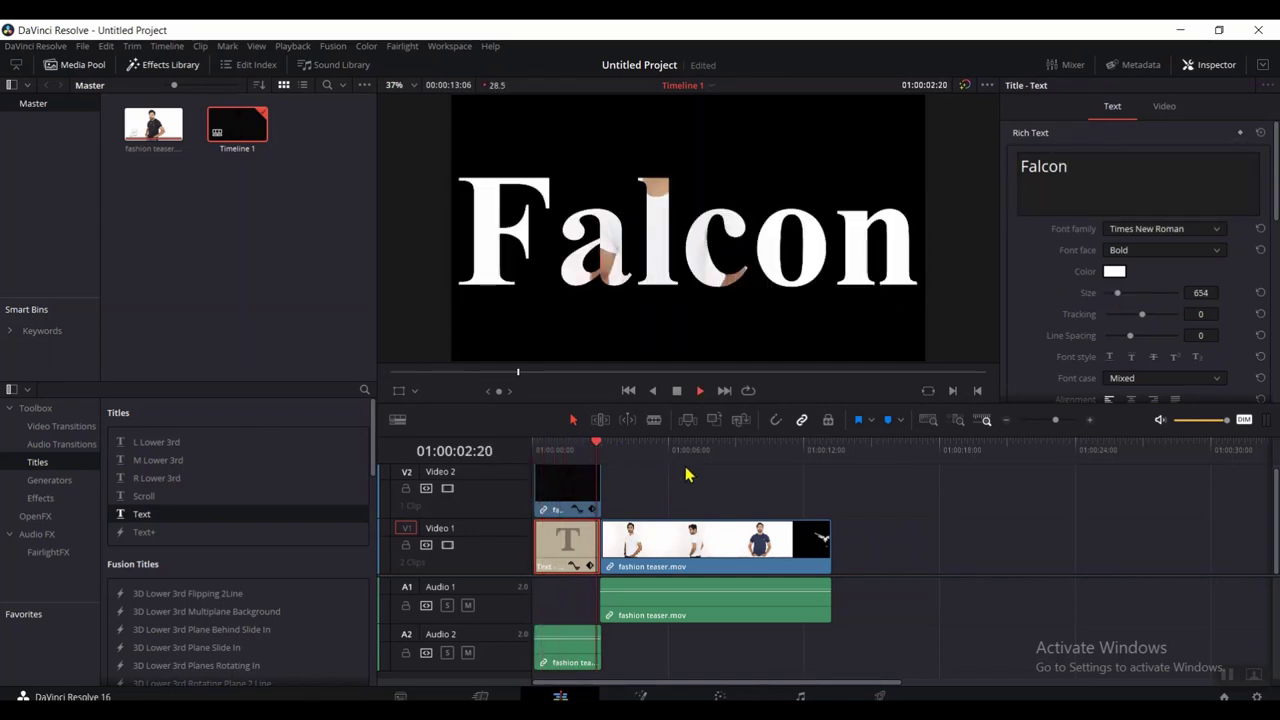
Blade-cut the Falcon title clip at 01:00:01:18
{"action": "left_click", "coordinate": [571, 446]}
{"action": "key", "text": "b"}
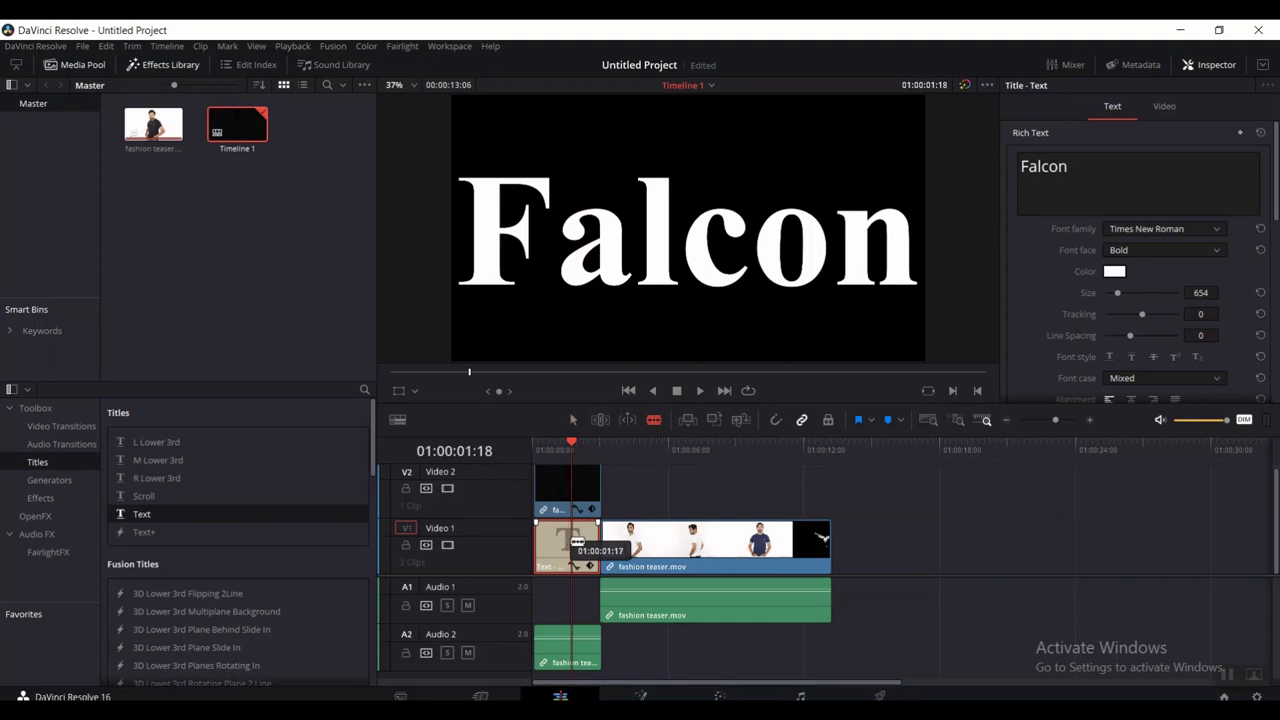
{"action": "left_click", "coordinate": [577, 543]}
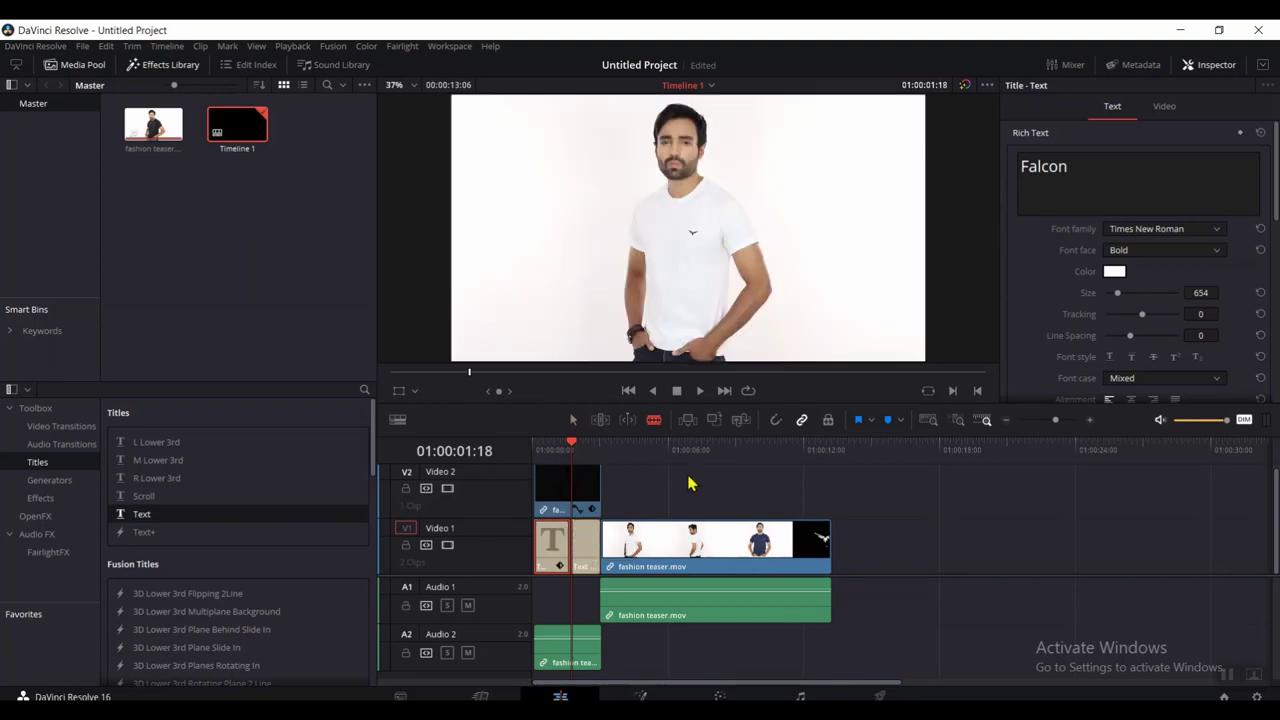
{"action": "key", "text": "a"}
{"action": "left_click", "coordinate": [593, 545]}
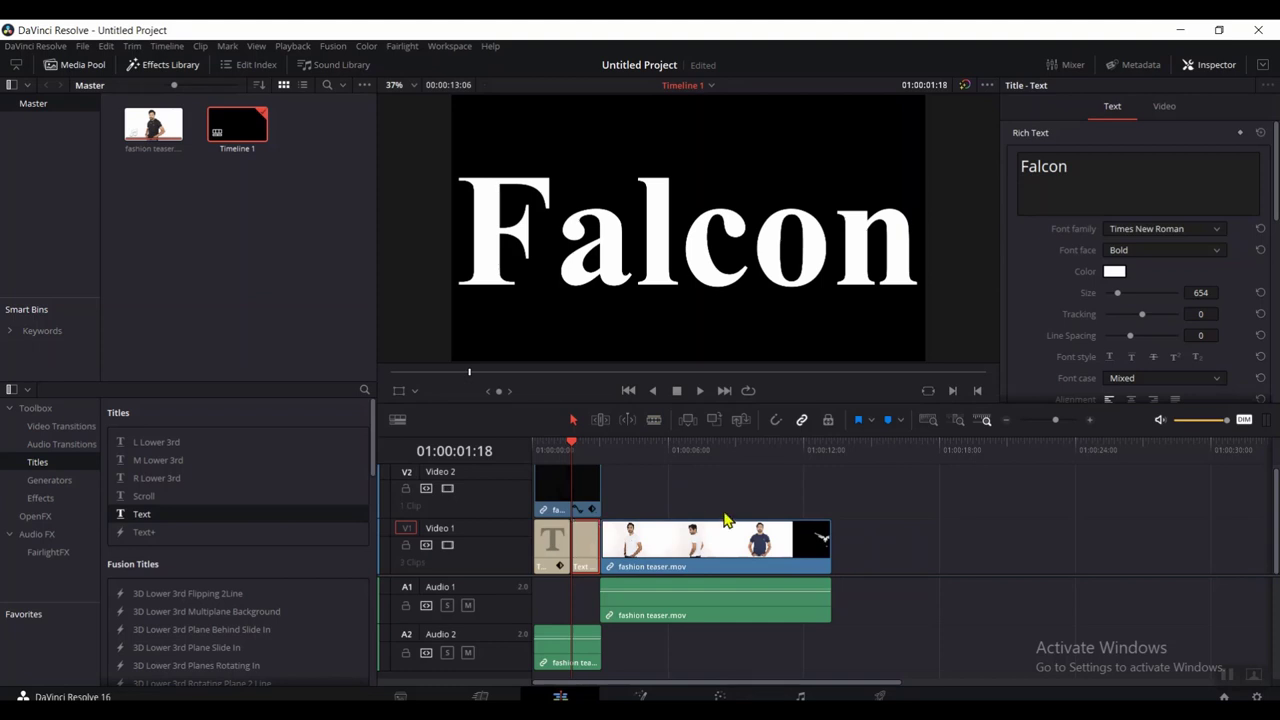
Switch on Dynamic Zoom in the Falcon title's Video settings in the Inspector
{"action": "left_click", "coordinate": [1166, 108]}
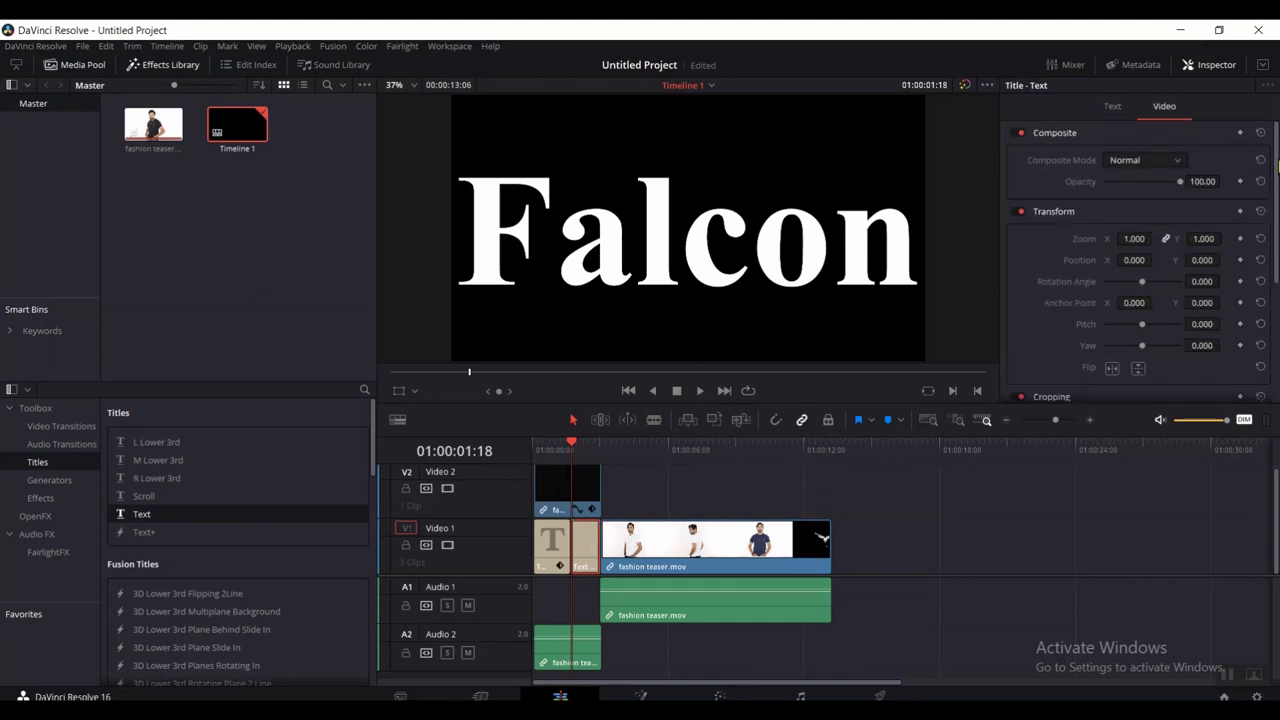
{"action": "scroll", "coordinate": [1277, 166], "scroll_direction": "down", "scroll_amount": 5}
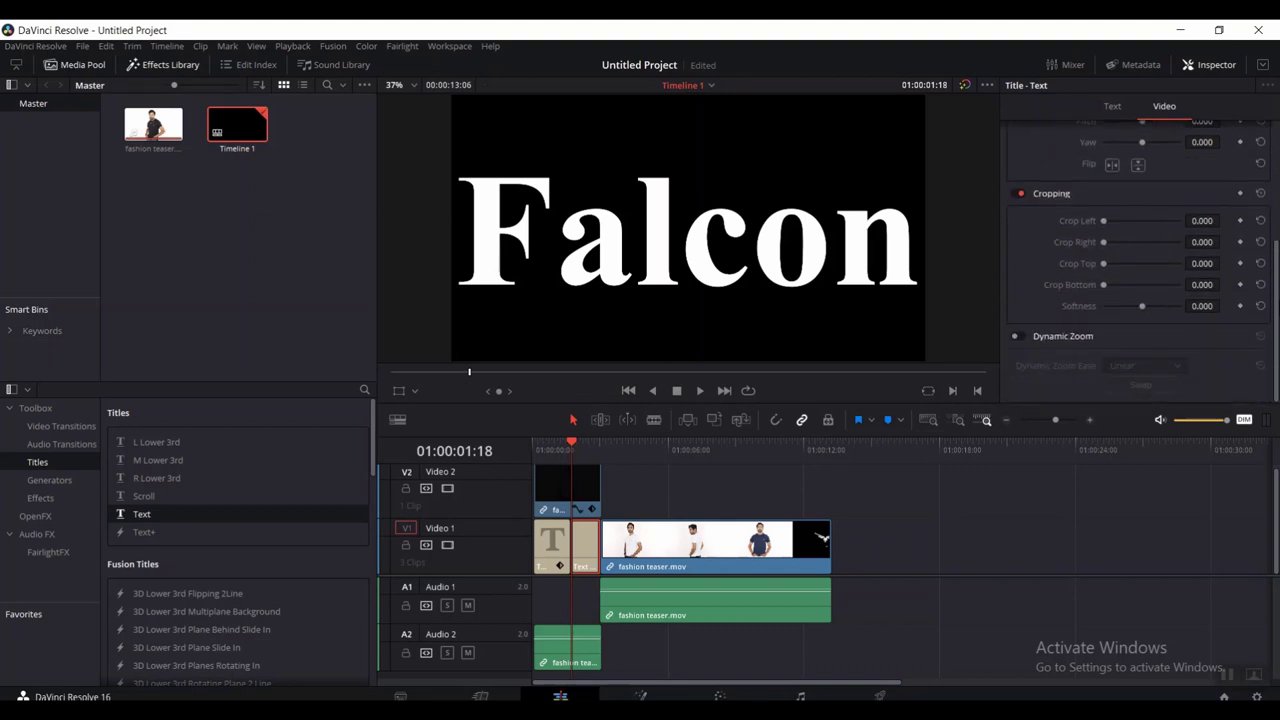
{"action": "left_click", "coordinate": [1017, 337]}
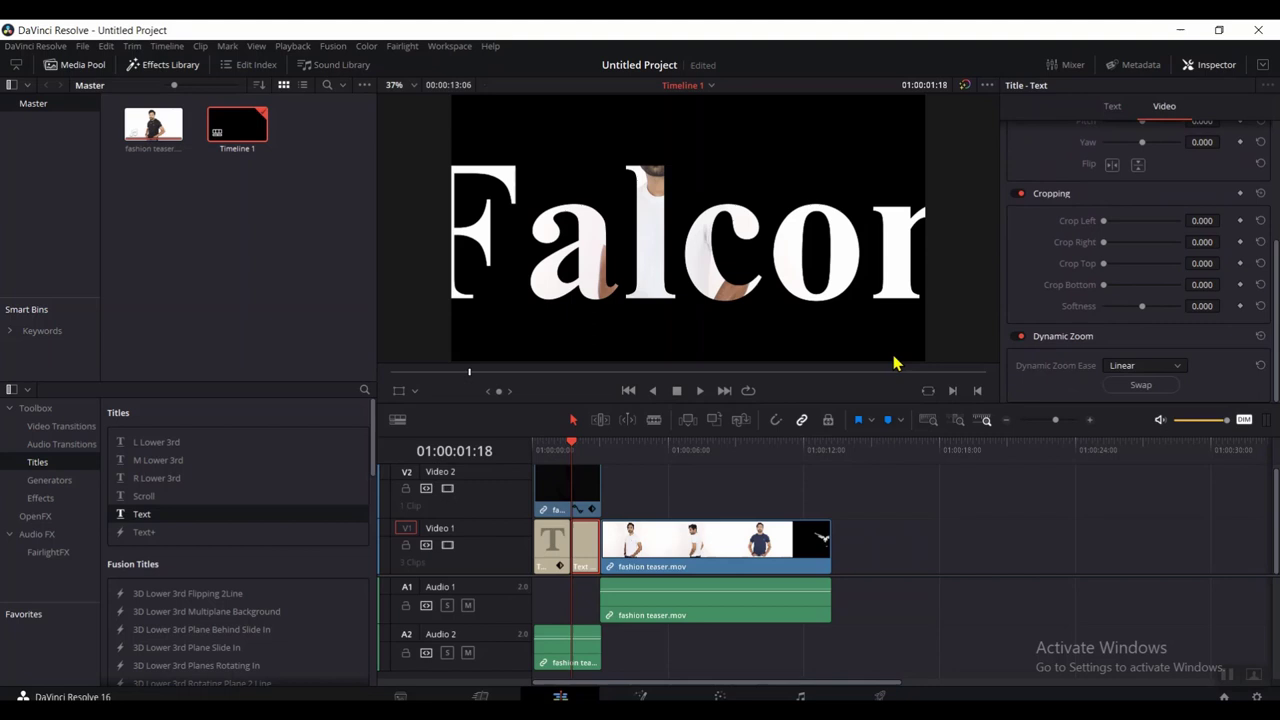
Show the Dynamic Zoom overlay, shrink the end frame around 'lc', and stretch the start frame to full picture
{"action": "left_click", "coordinate": [415, 392]}
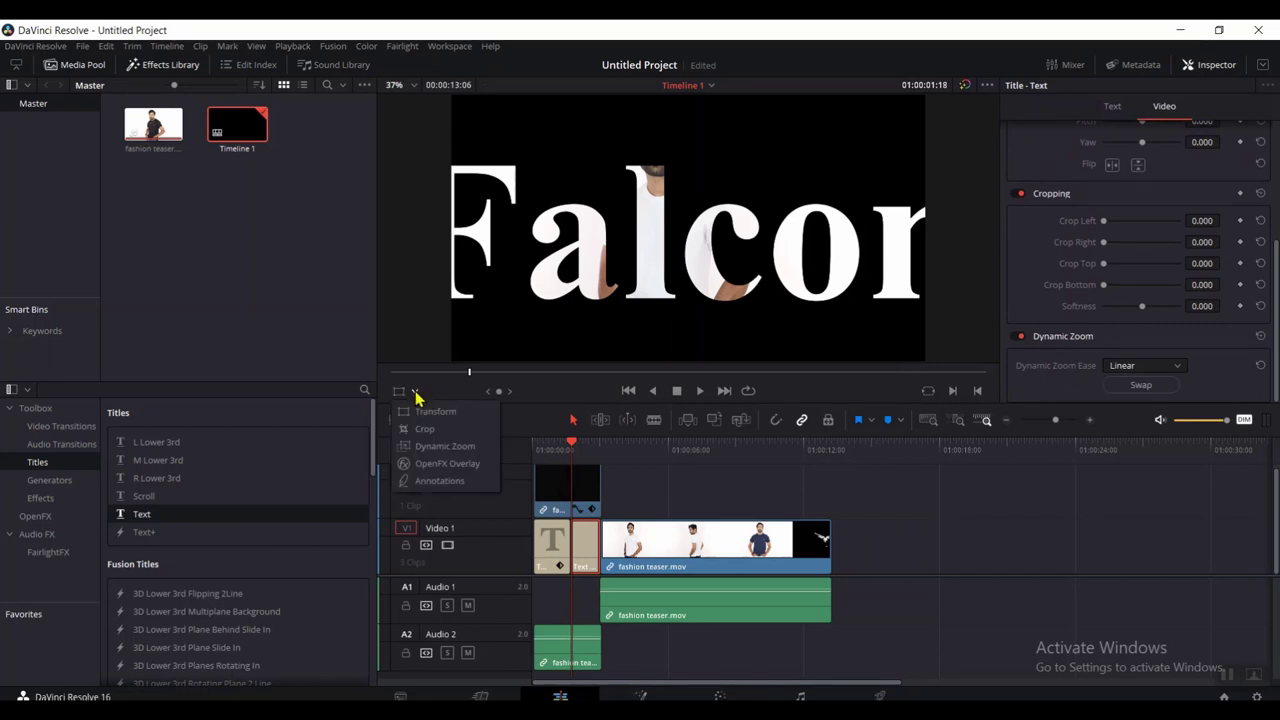
{"action": "left_click", "coordinate": [434, 450]}
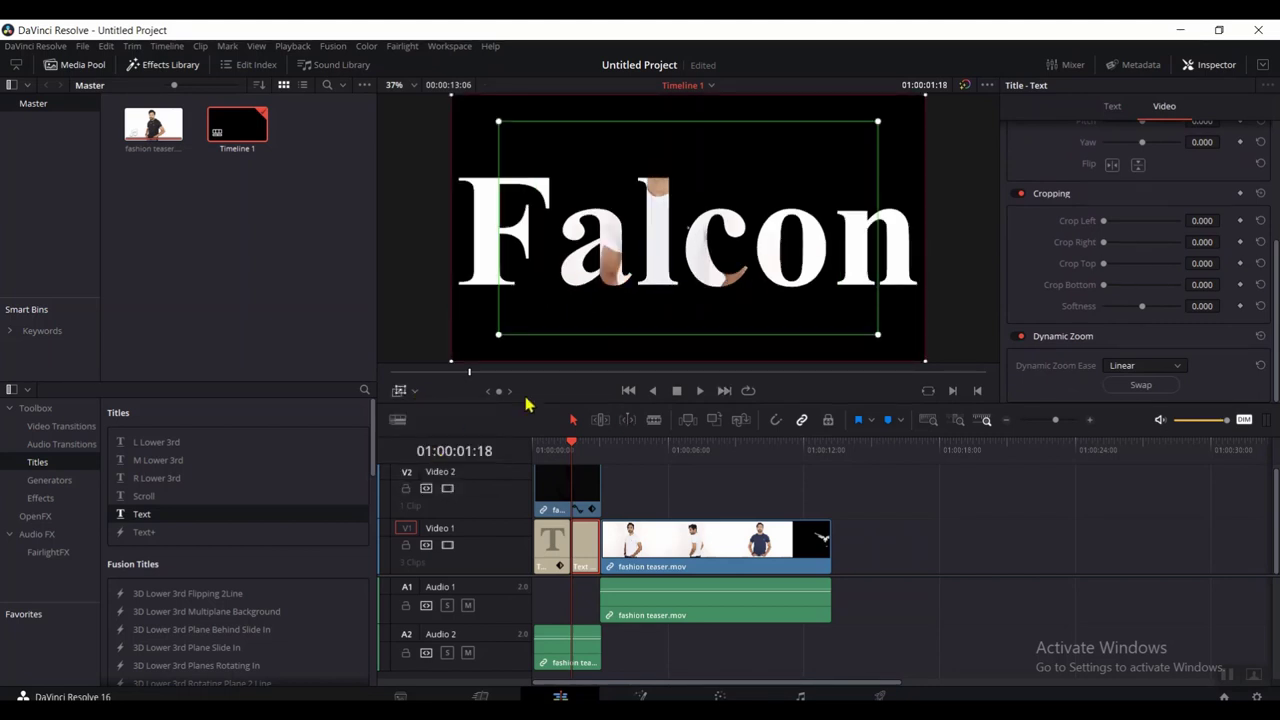
{"action": "left_click_drag", "start_coordinate": [926, 367], "coordinate": [758, 280]}
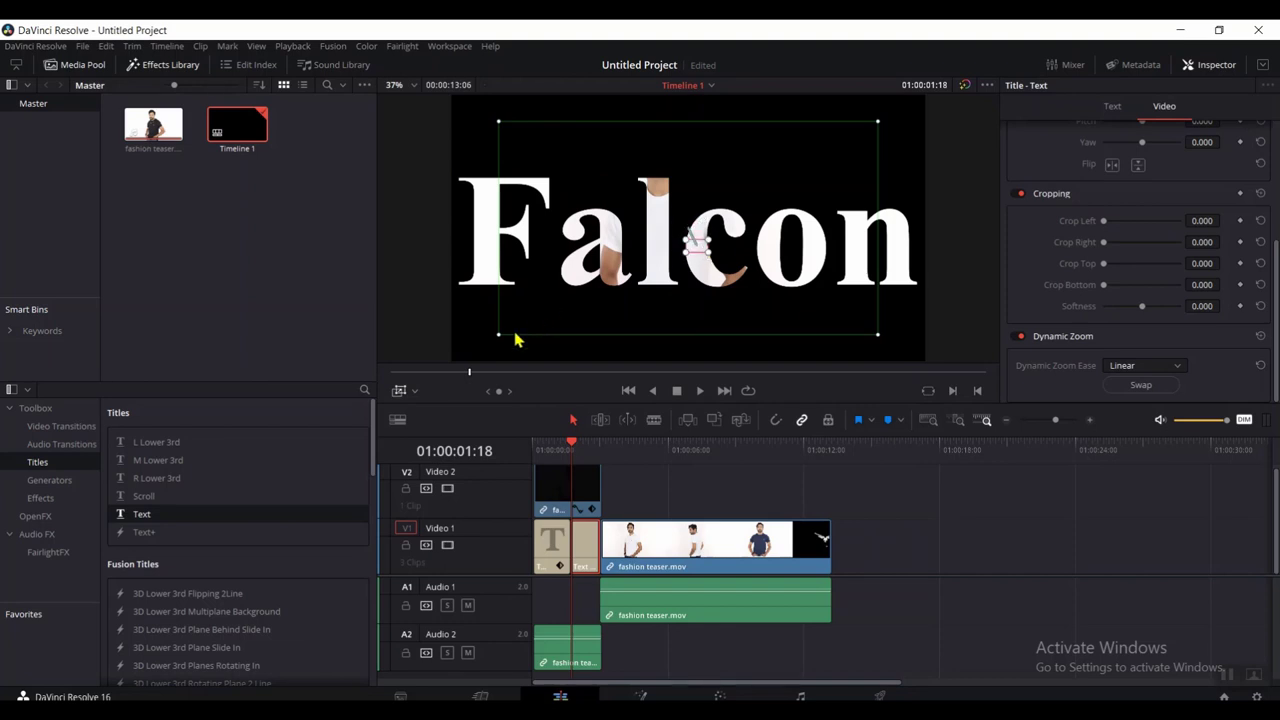
{"action": "left_click_drag", "start_coordinate": [499, 336], "coordinate": [451, 364]}
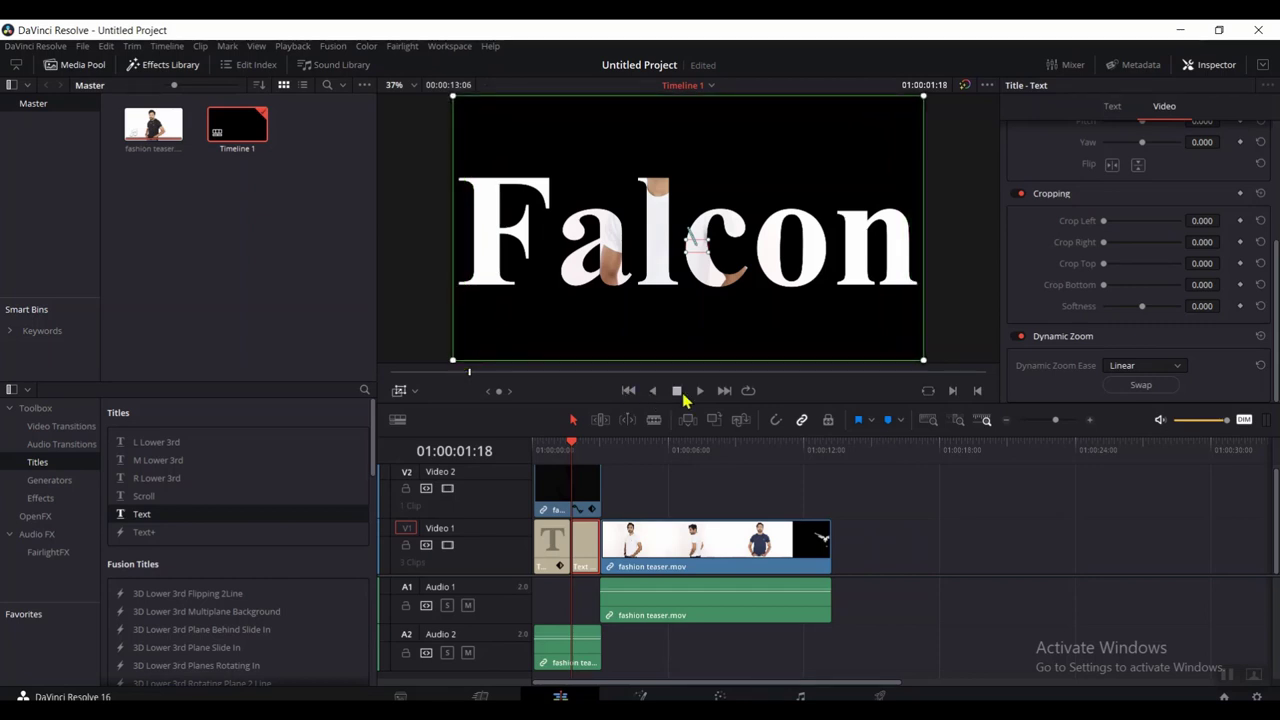
Play the title from the timeline start to check the zoom, then zoom the timeline in
{"action": "left_click", "coordinate": [535, 450]}
{"action": "key", "text": "space"}
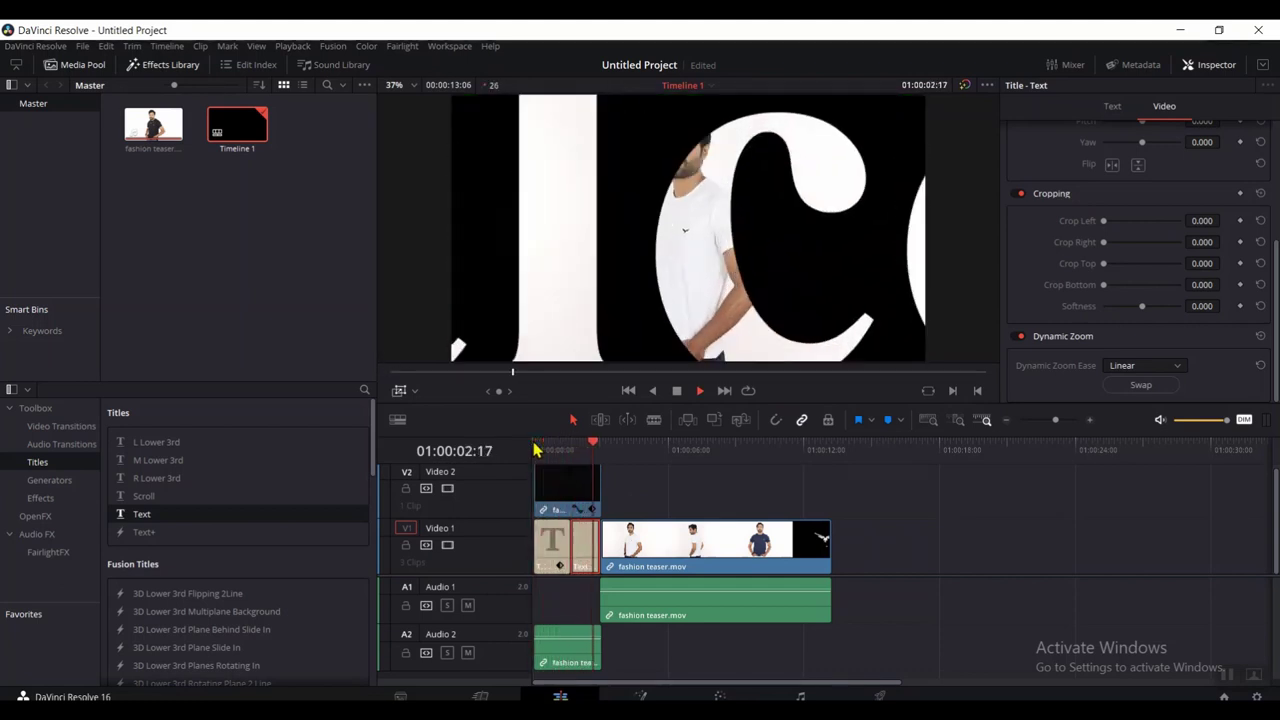
{"action": "key", "text": "space"}
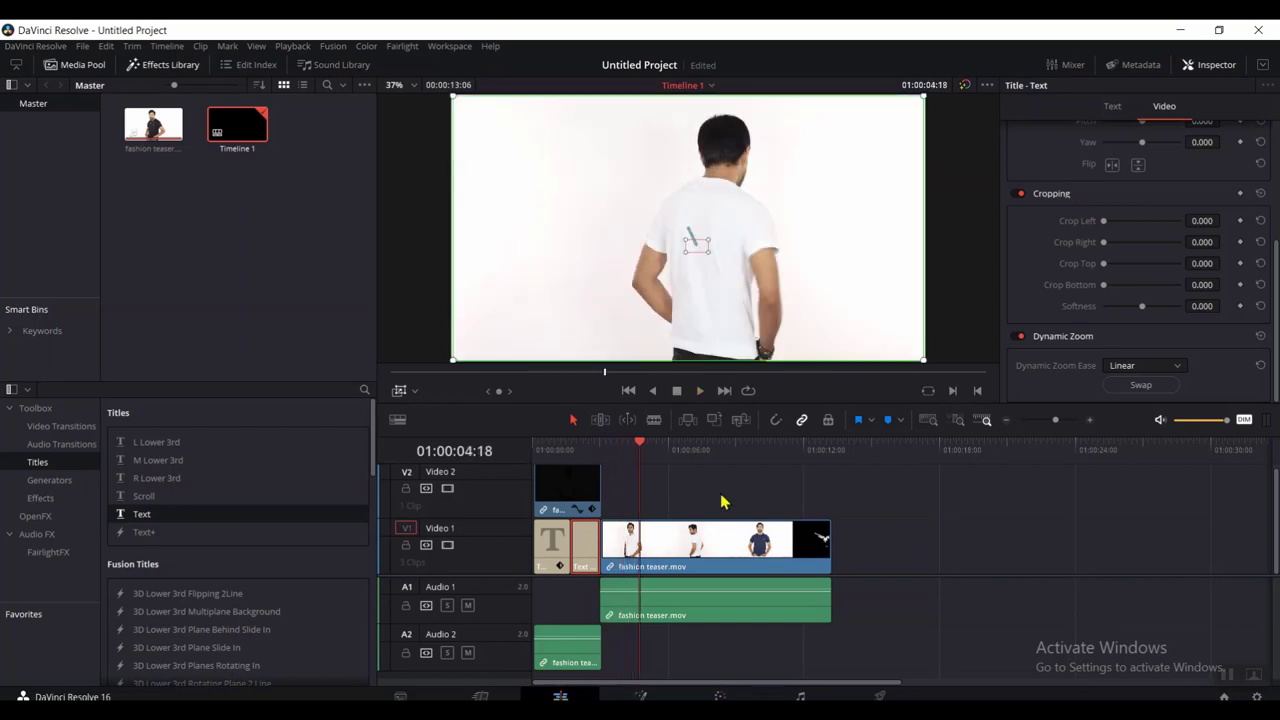
{"action": "left_click", "coordinate": [1059, 420]}
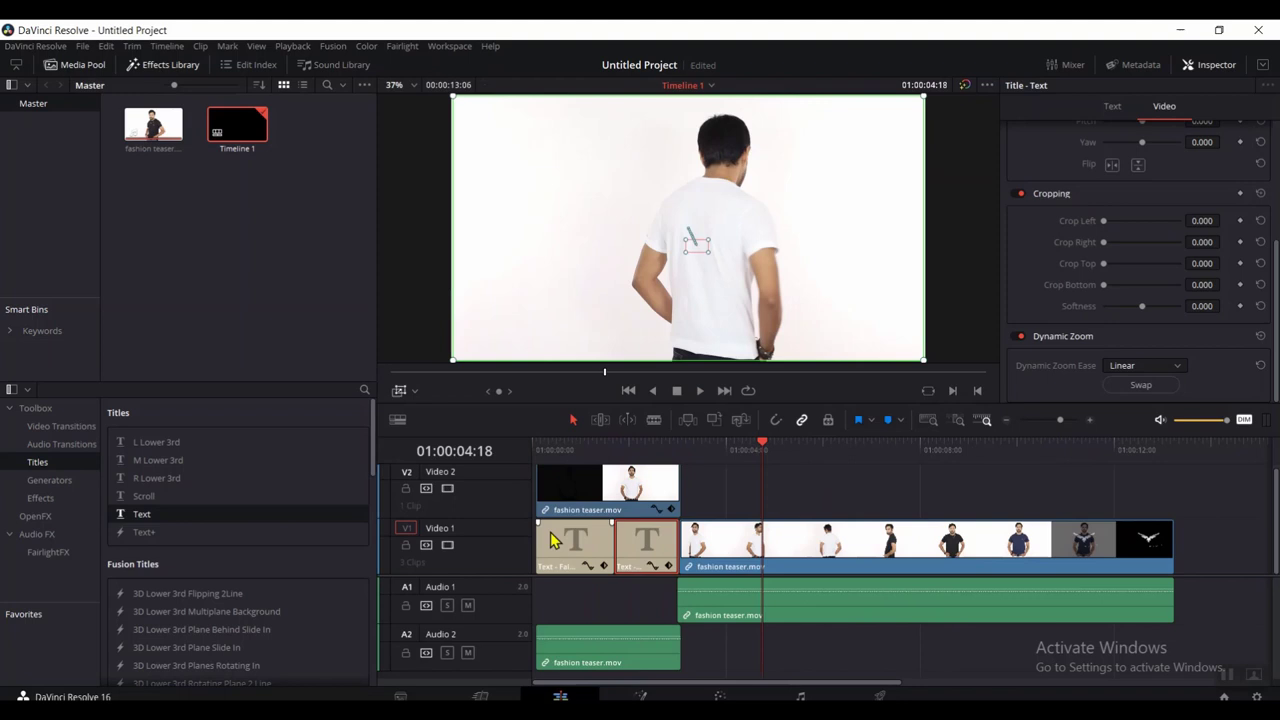
Give the first Falcon title a red #fd0a3f background box, 0.852 high and 0.969 wide
{"action": "left_click", "coordinate": [585, 540]}
{"action": "left_click", "coordinate": [570, 445]}
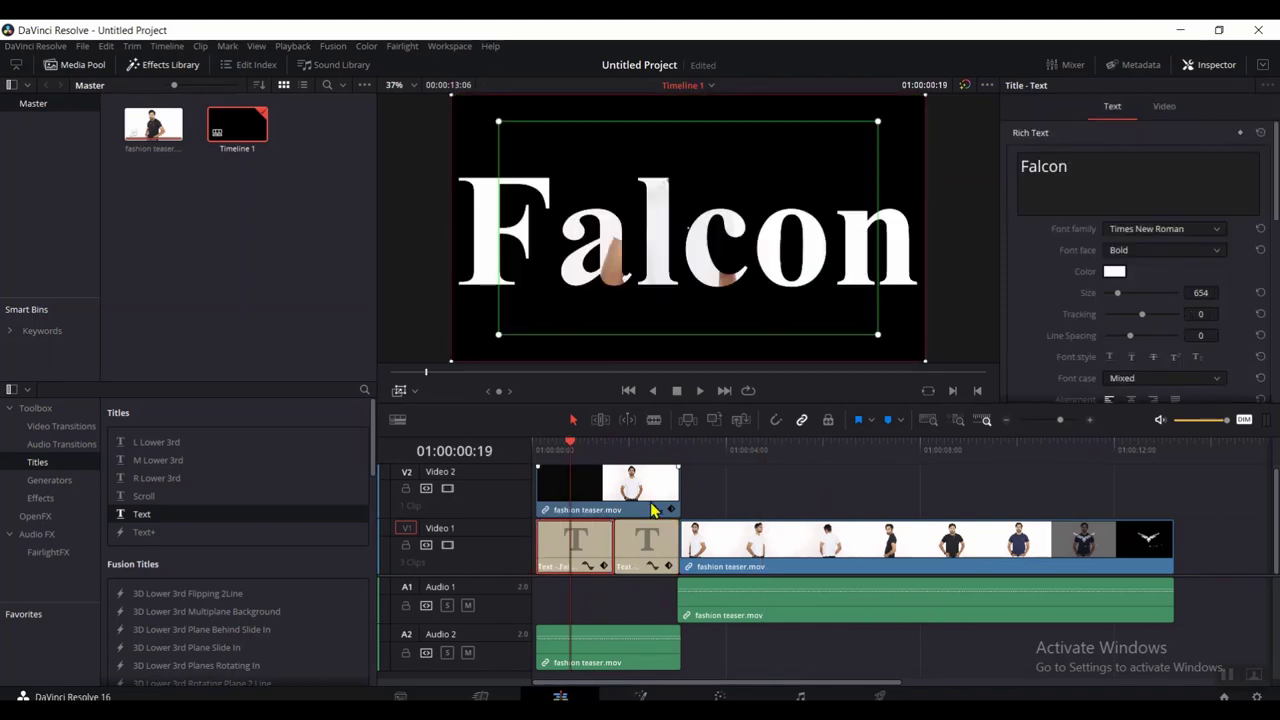
{"action": "scroll", "coordinate": [1120, 250], "scroll_direction": "down", "scroll_amount": 10}
{"action": "left_click", "coordinate": [1116, 237]}
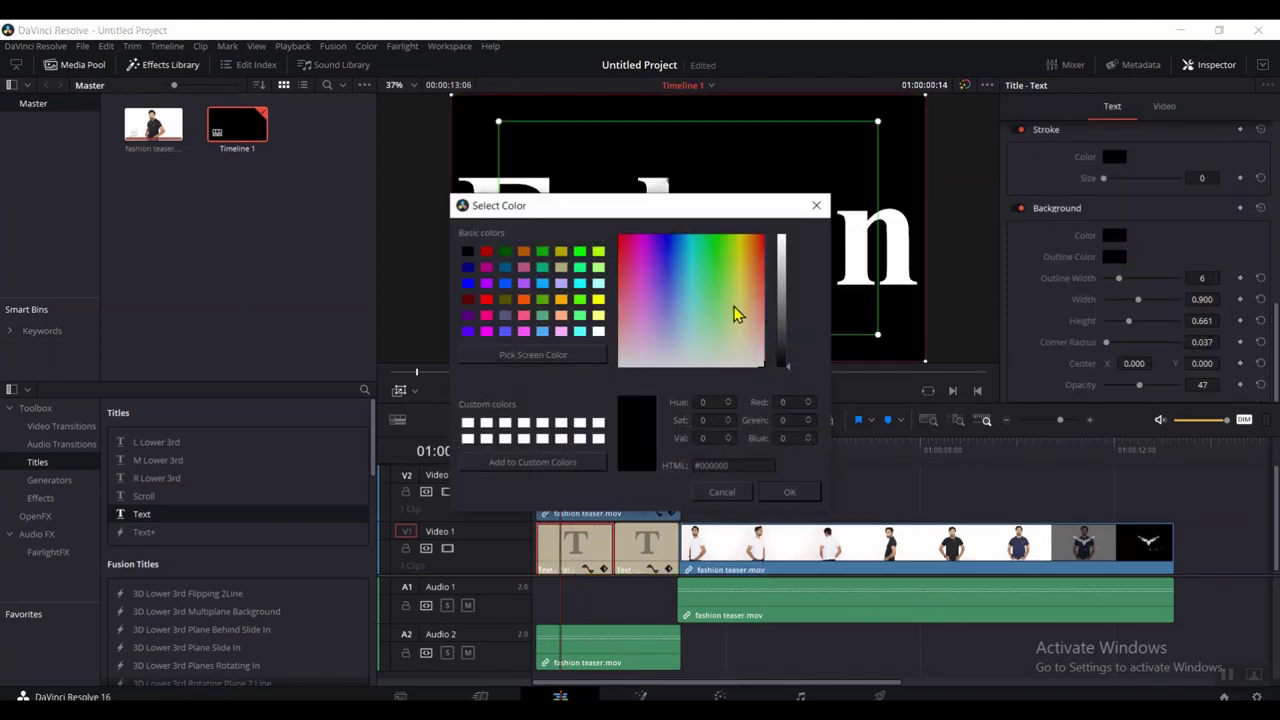
{"action": "left_click", "coordinate": [622, 240]}
{"action": "left_click", "coordinate": [781, 241]}
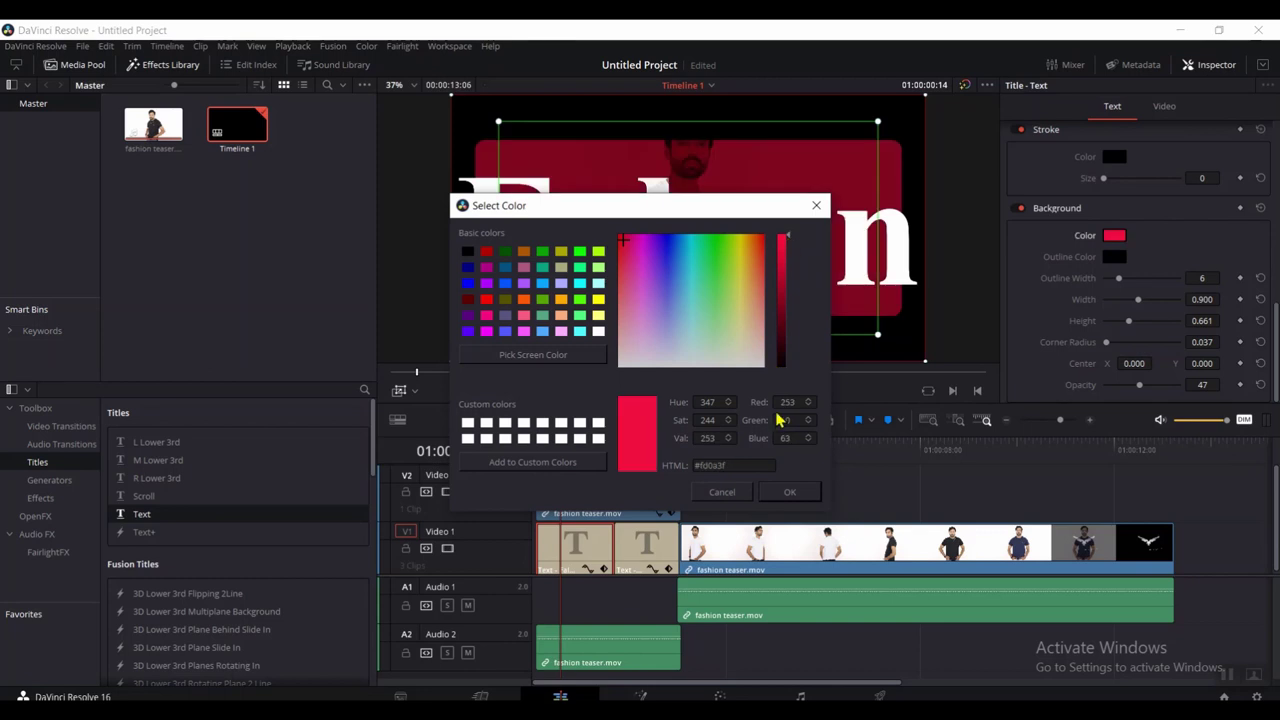
{"action": "left_click", "coordinate": [786, 492]}
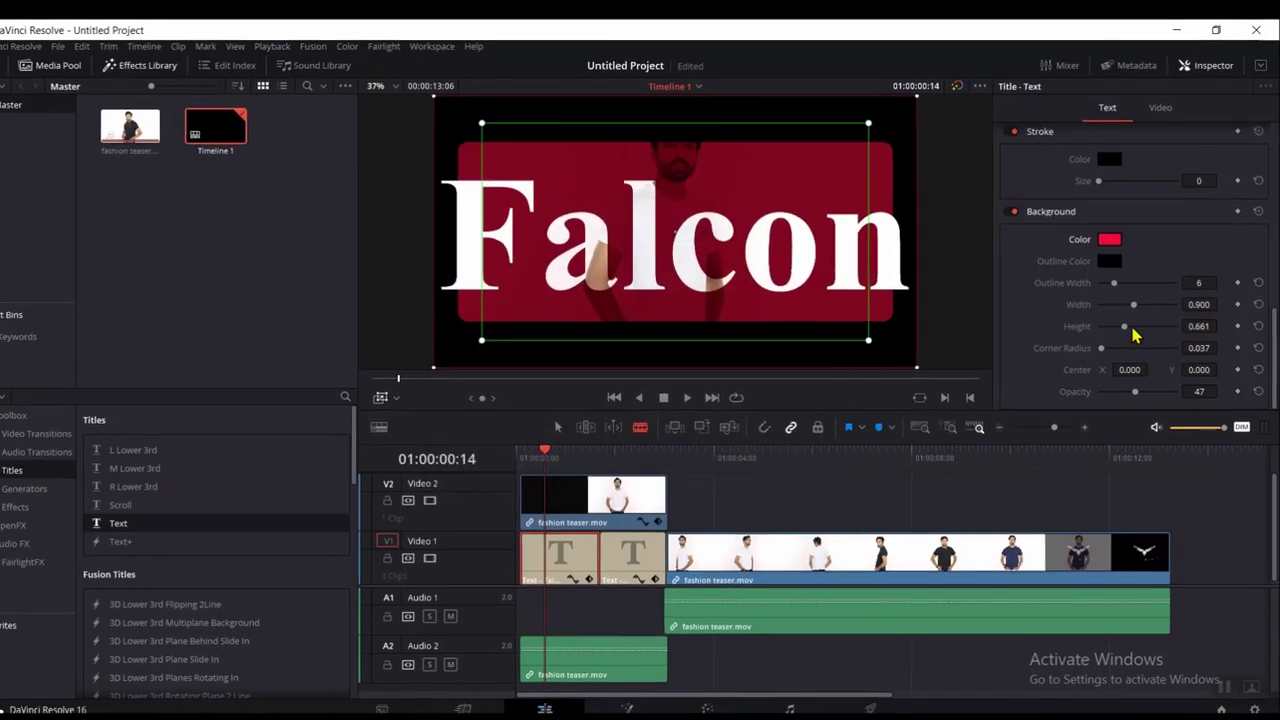
{"action": "left_click_drag", "start_coordinate": [1129, 321], "coordinate": [1137, 328]}
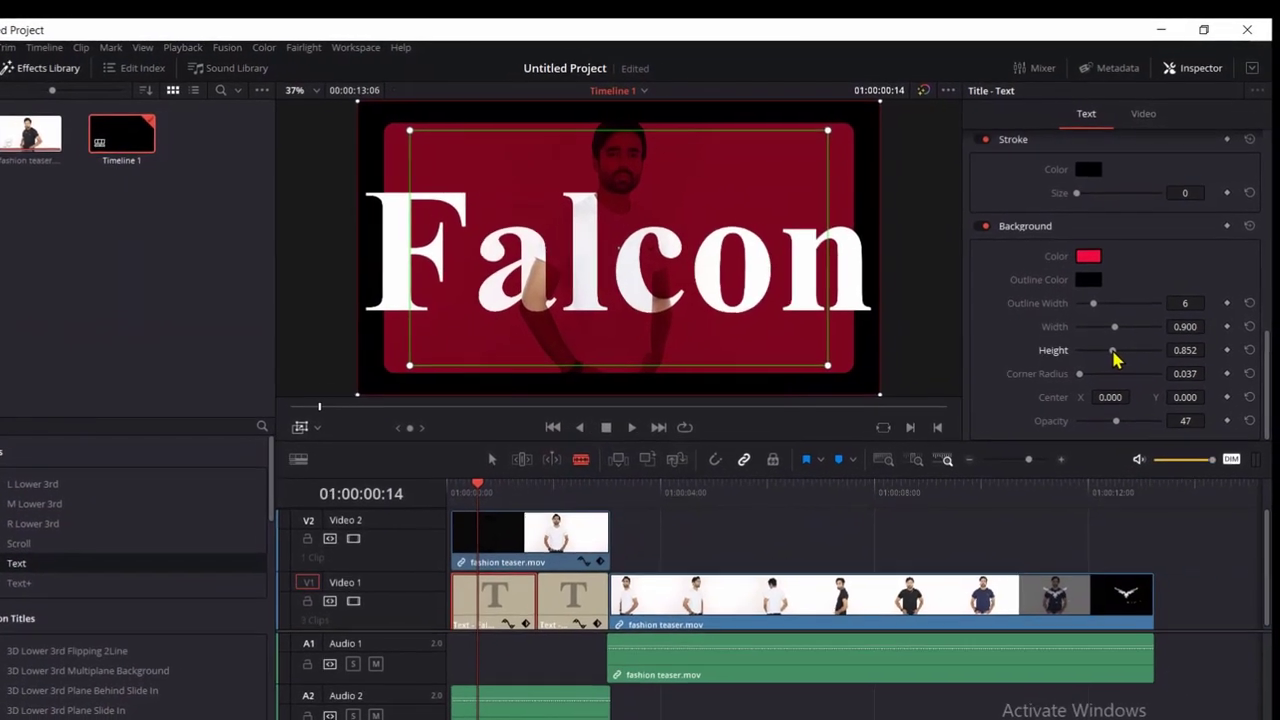
{"action": "left_click_drag", "start_coordinate": [1108, 332], "coordinate": [1089, 360]}
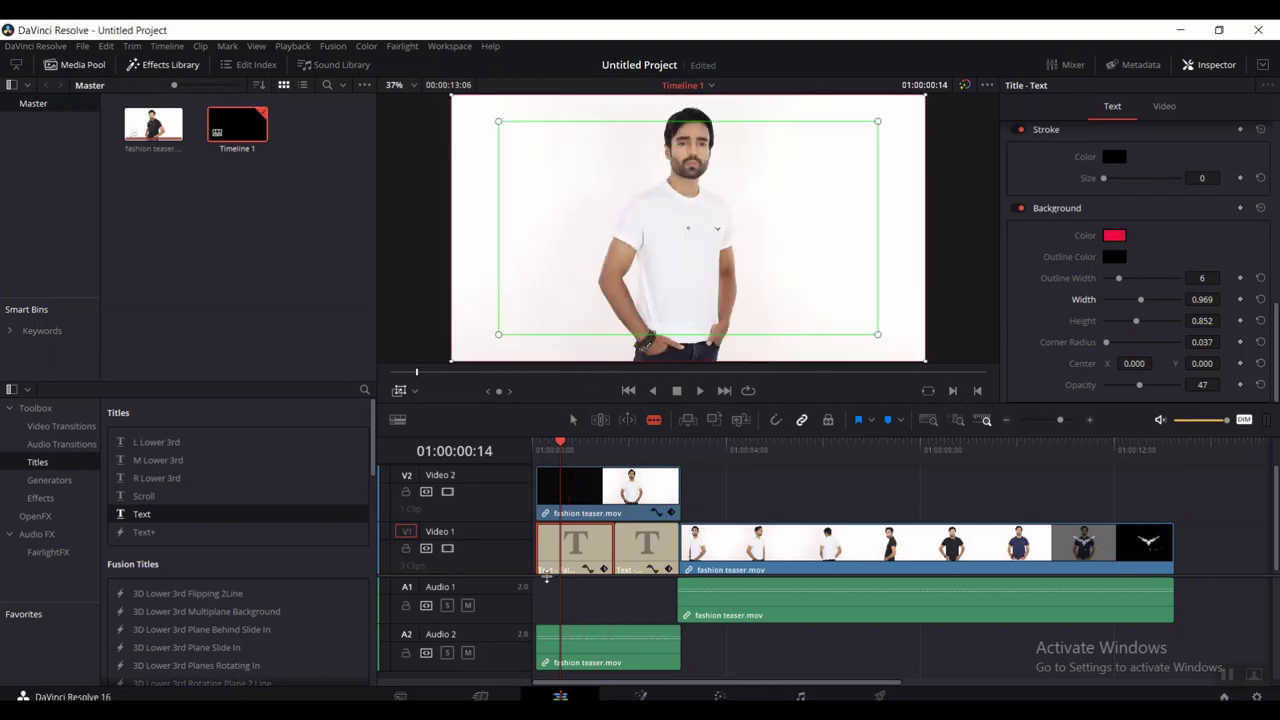
Drag on the first Falcon Text clip on V1 to split it into shorter back-to-back pieces
{"action": "mouse_move", "coordinate": [557, 560]}
{"action": "left_mouse_down"}
{"action": "mouse_move", "coordinate": [593, 558]}
{"action": "mouse_move", "coordinate": [570, 550]}
{"action": "left_mouse_up"}
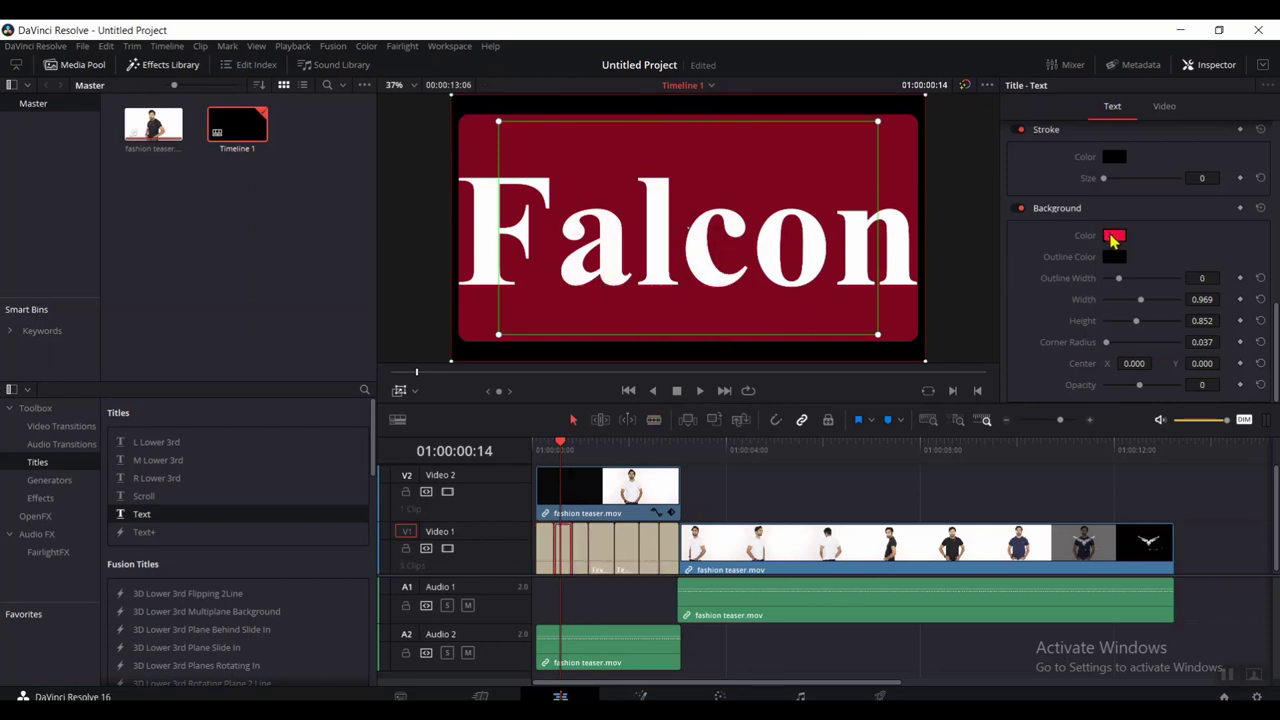
Set the Background Color of three Falcon title pieces to magenta, purple and cyan respectively
{"action": "left_click", "coordinate": [1112, 236]}
{"action": "left_click", "coordinate": [636, 240]}
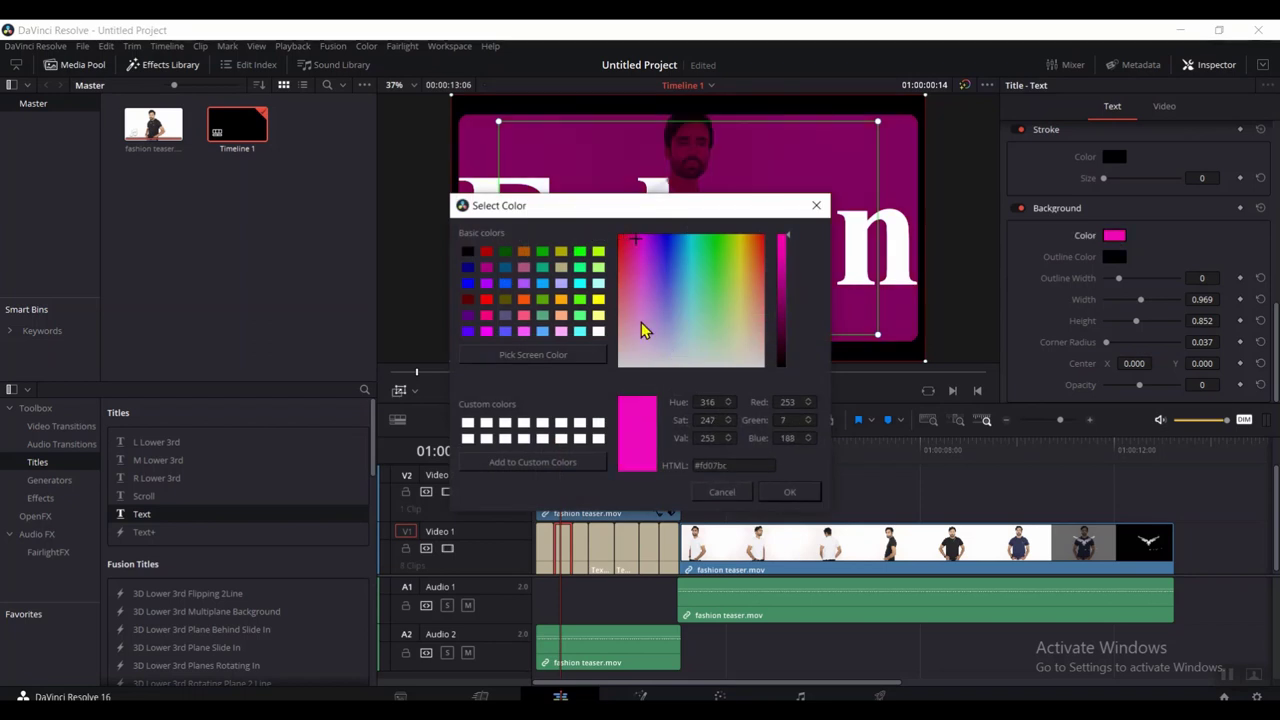
{"action": "left_click", "coordinate": [789, 491]}
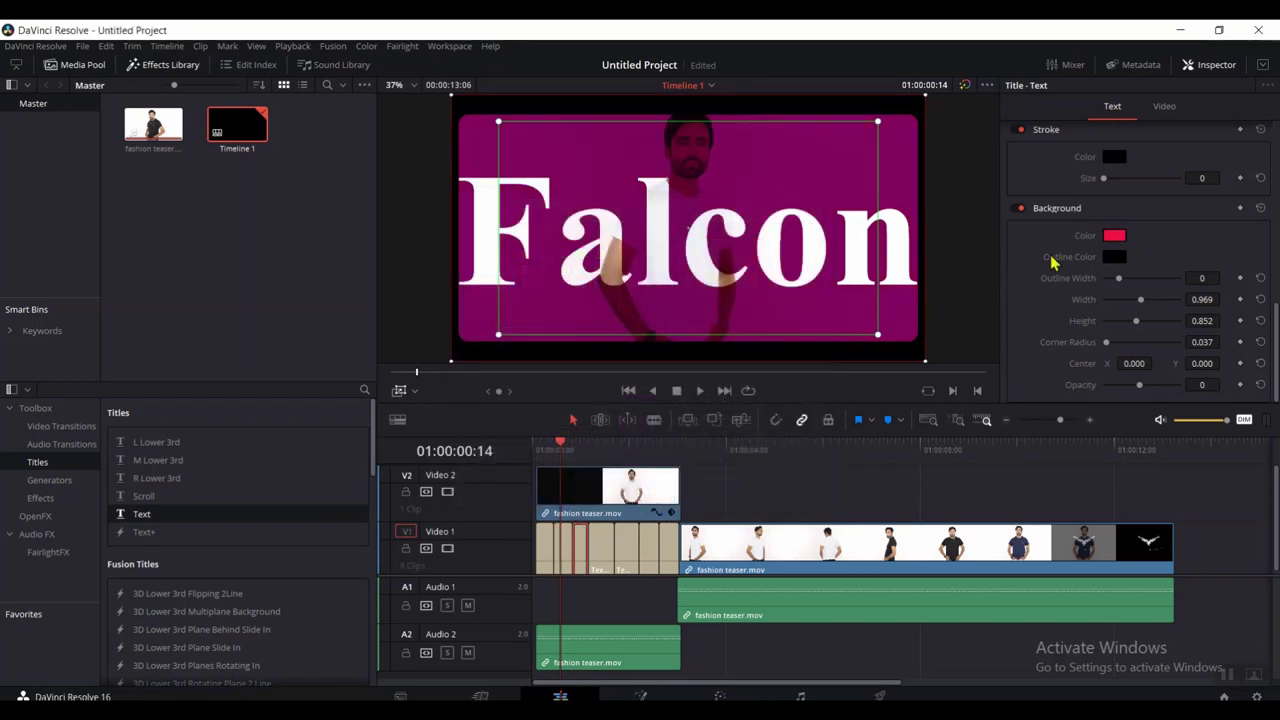
{"action": "left_click", "coordinate": [1108, 235]}
{"action": "left_click", "coordinate": [658, 240]}
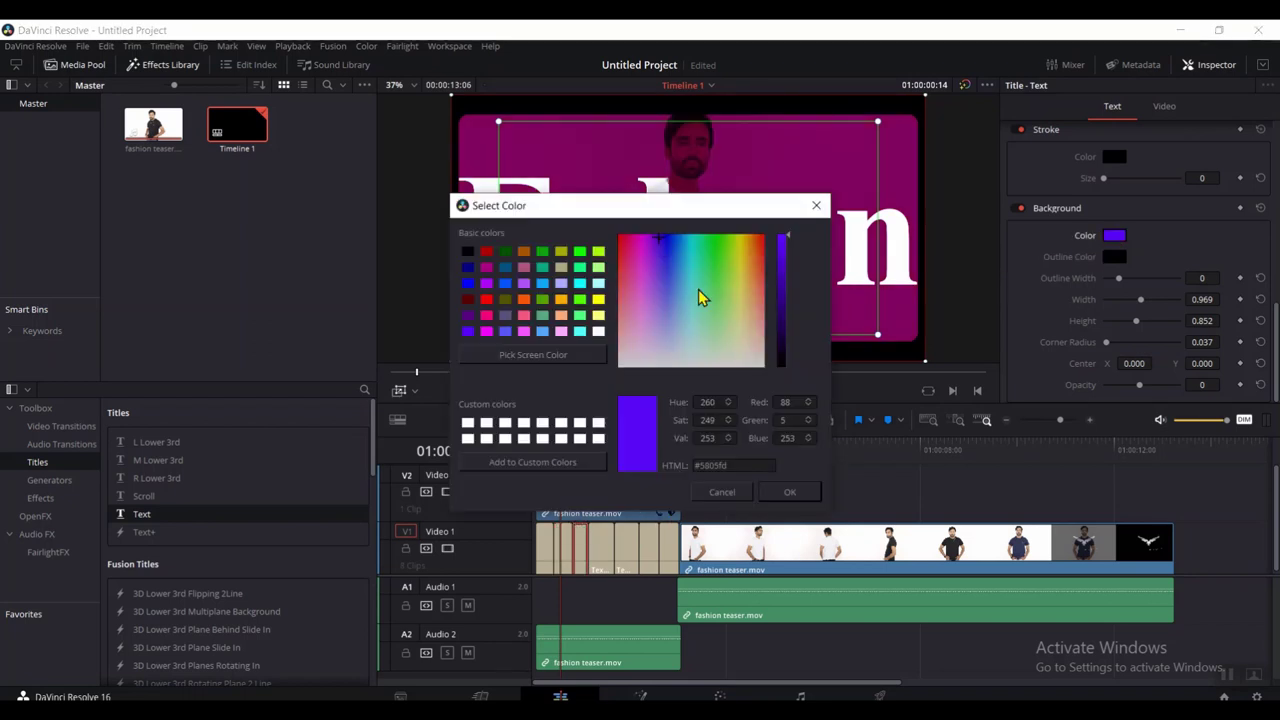
{"action": "left_click", "coordinate": [786, 491]}
{"action": "left_click", "coordinate": [1114, 237]}
{"action": "left_click", "coordinate": [691, 241]}
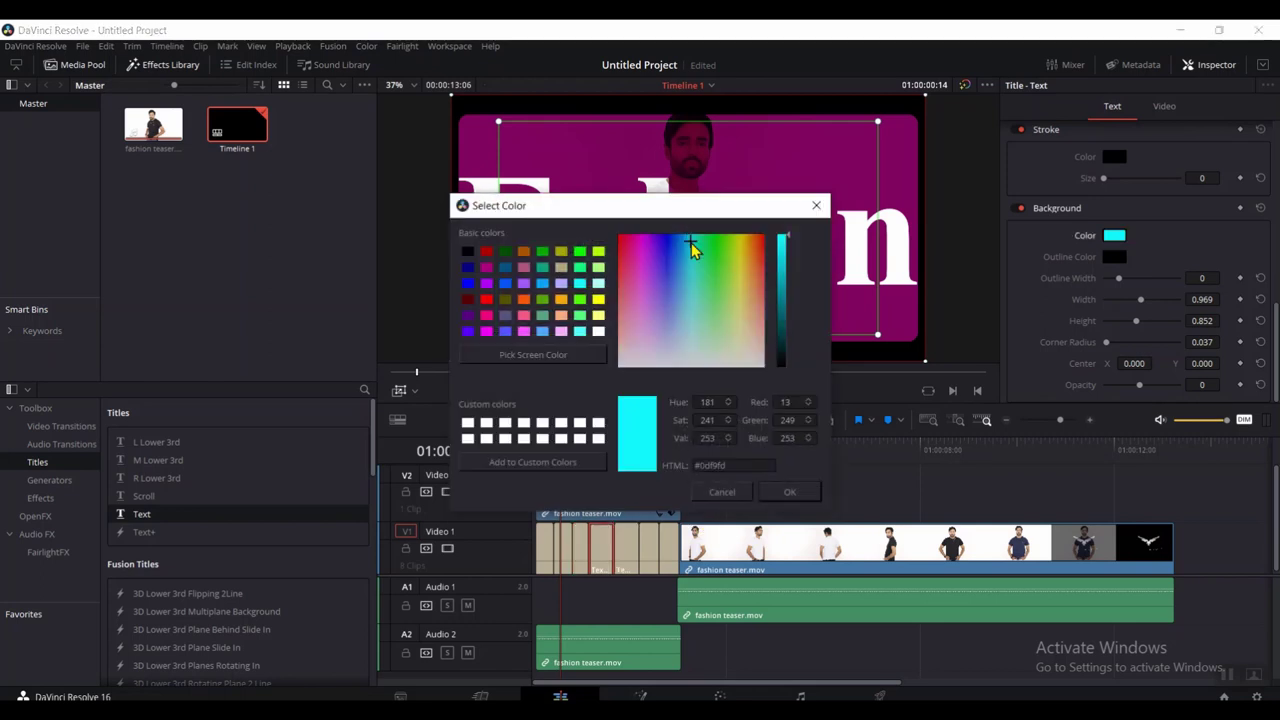
{"action": "left_click", "coordinate": [775, 492]}
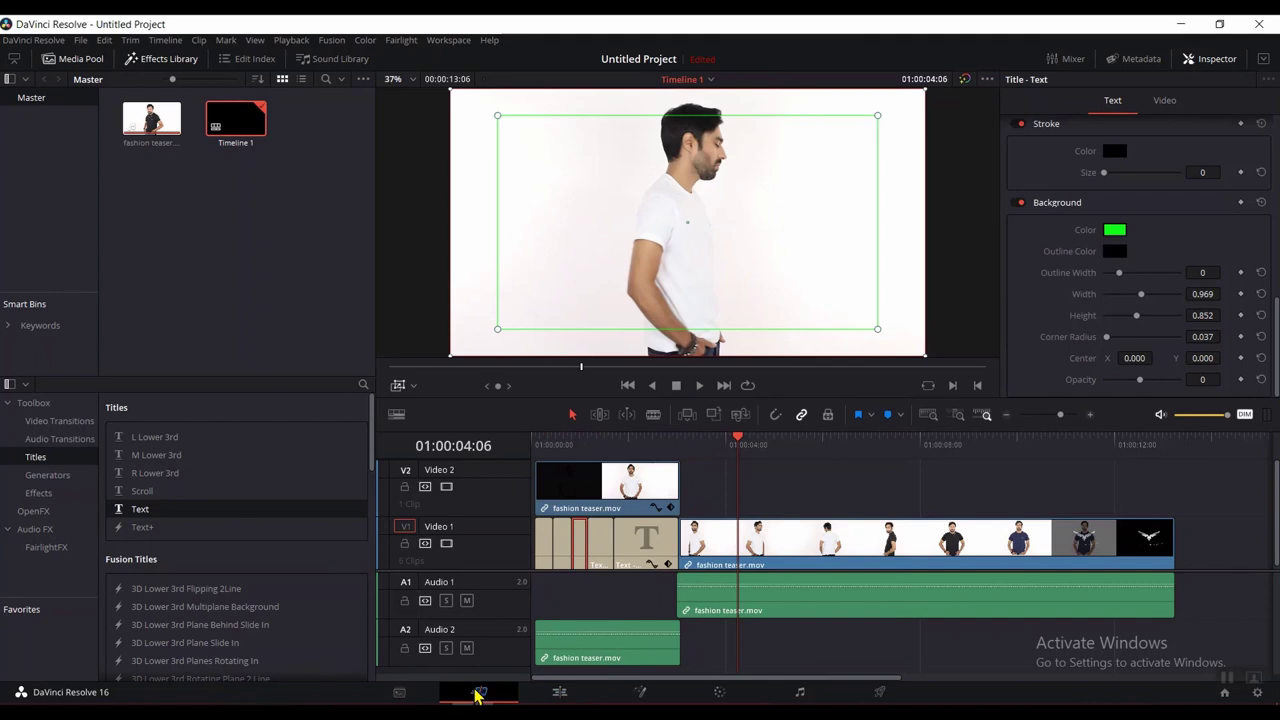
On the Cut page, bring up Quick Export set to H.264, 1920x1080, 24 FPS
{"action": "left_click", "coordinate": [480, 694]}
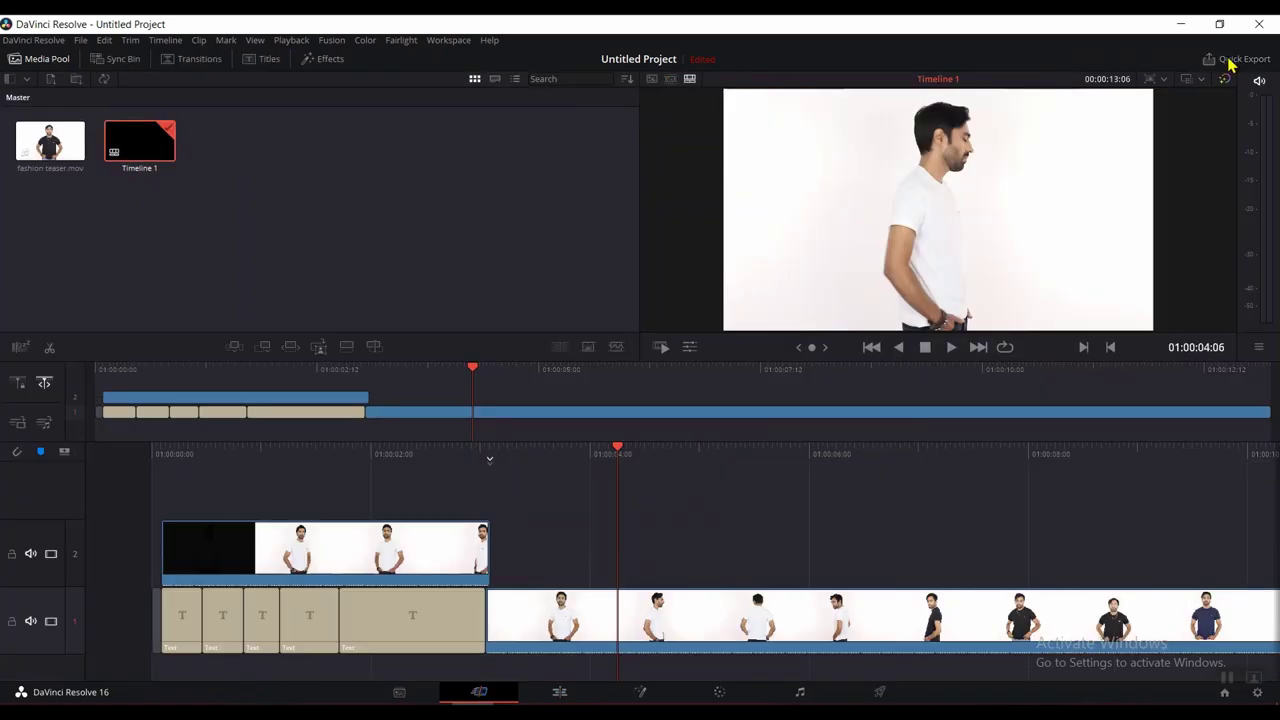
{"action": "left_click", "coordinate": [1230, 61]}
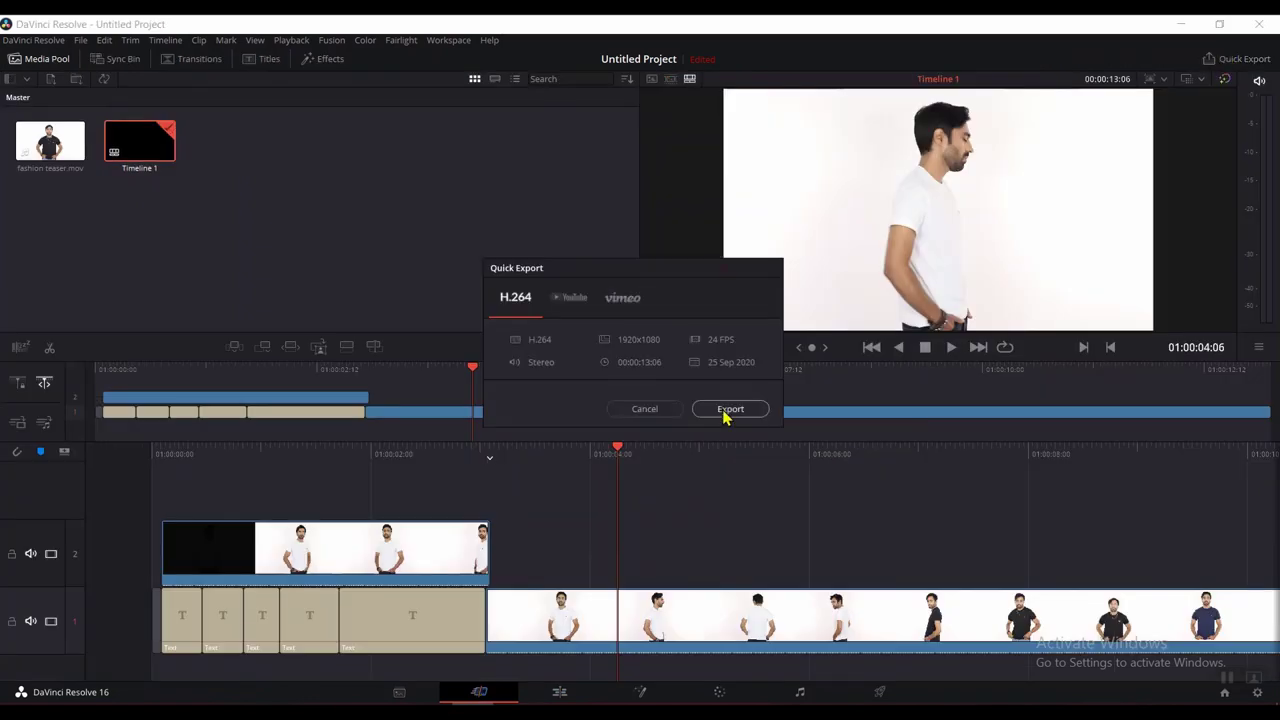